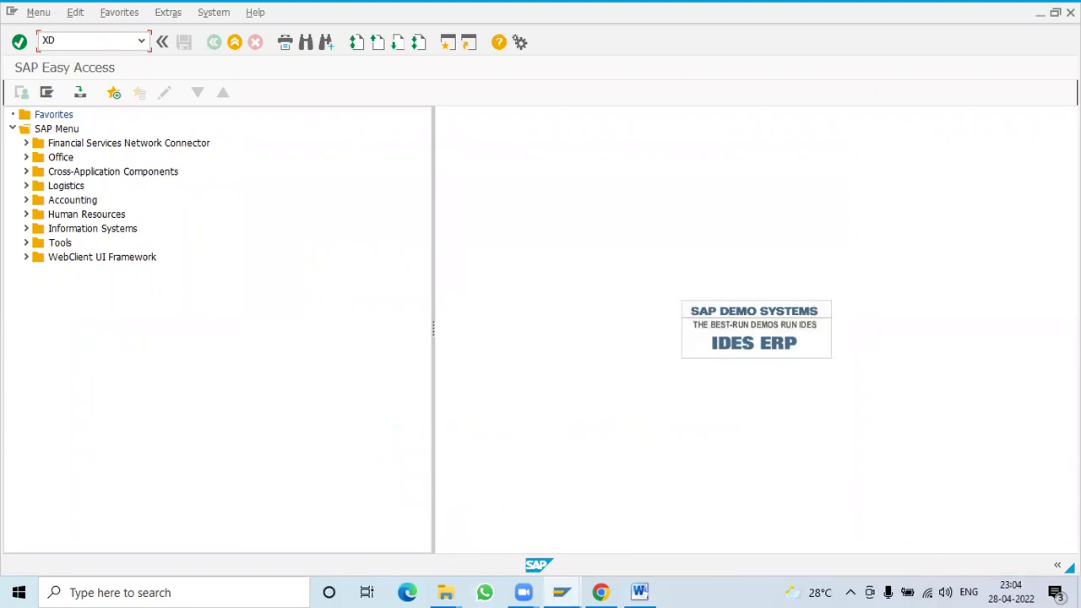
# - Open the customer display transaction for the preset customer and sales area and view the address section of its general data
pyautogui.write('0')
pyautogui.press('Return')
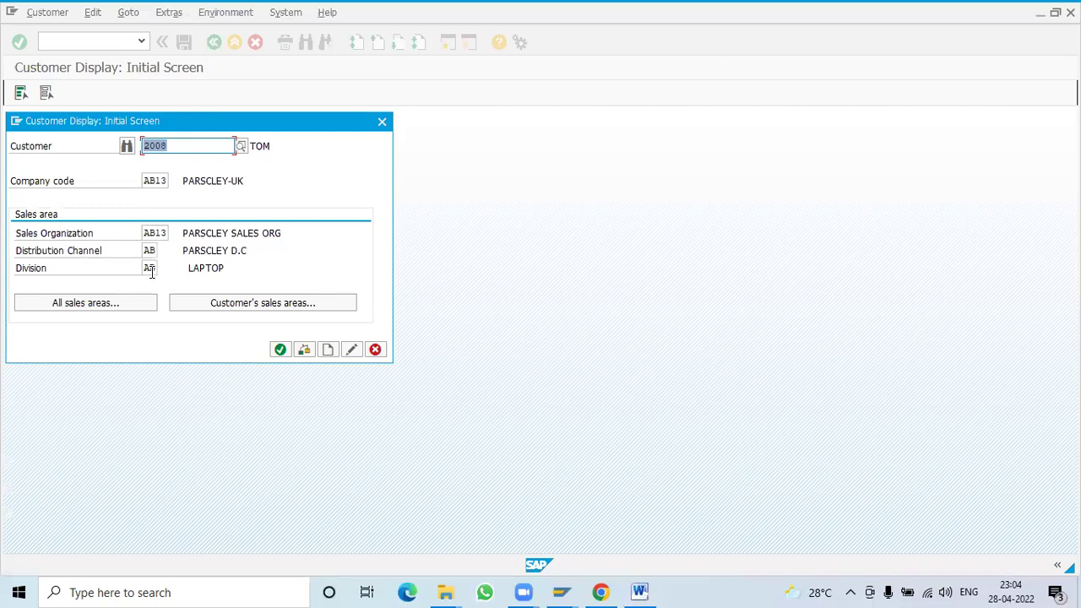
pyautogui.click(271, 356)
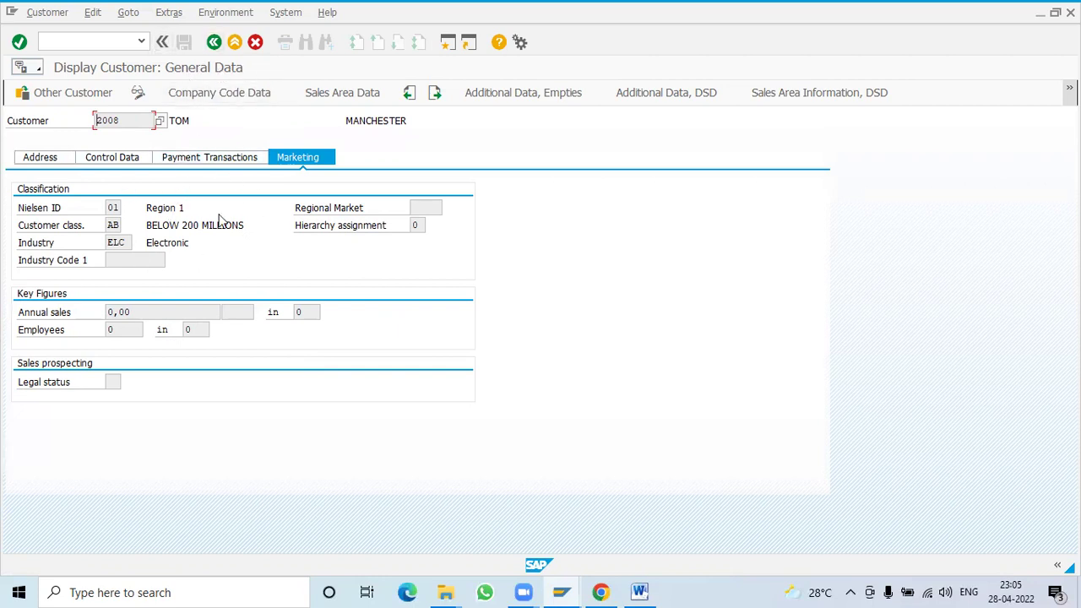
pyautogui.click(41, 158)
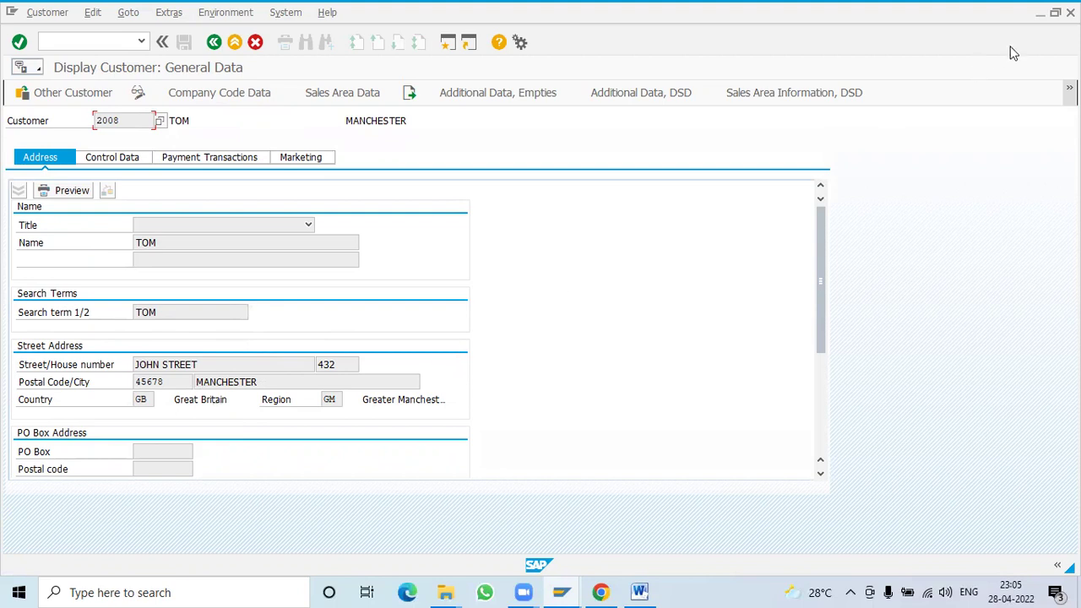
# - Switch to the Word notes and add the bullet "General Data screen" below the T code bullet
pyautogui.click(1041, 17)
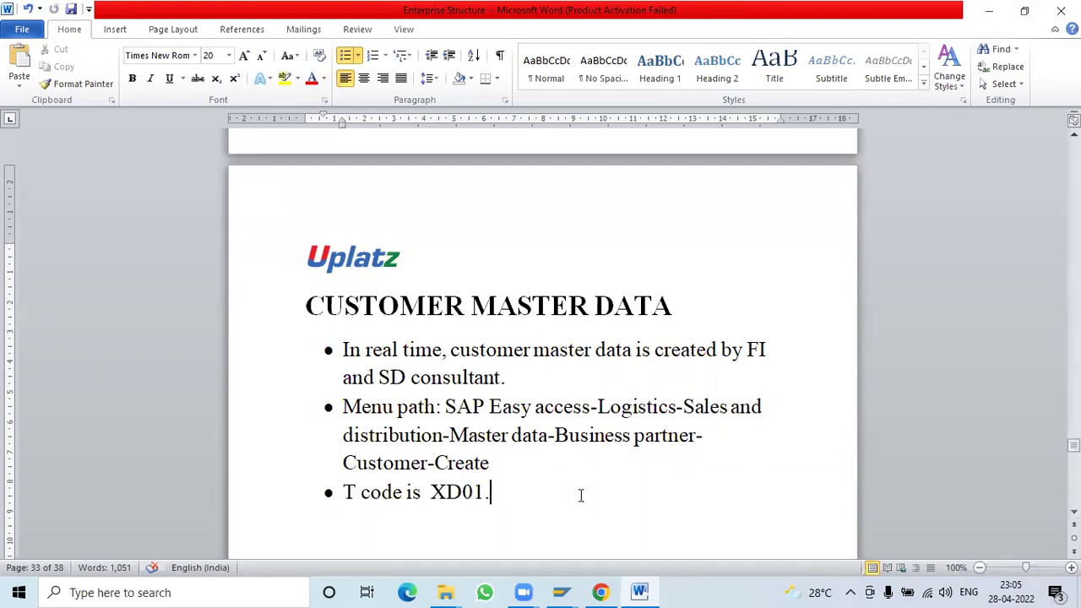
pyautogui.press('Return')
pyautogui.write('Ge')
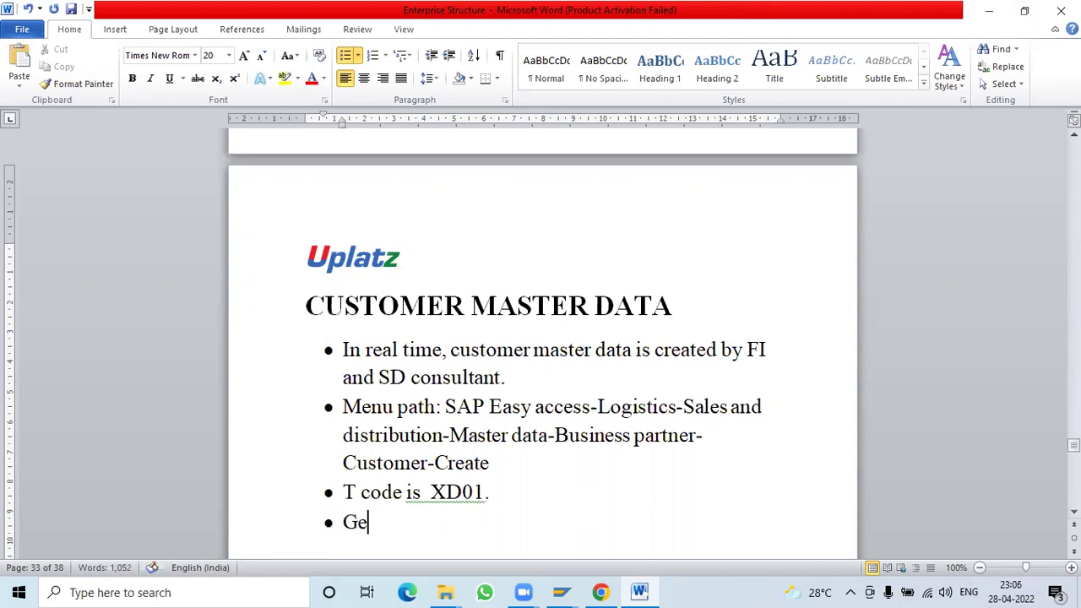
pyautogui.write('neral Data screen')
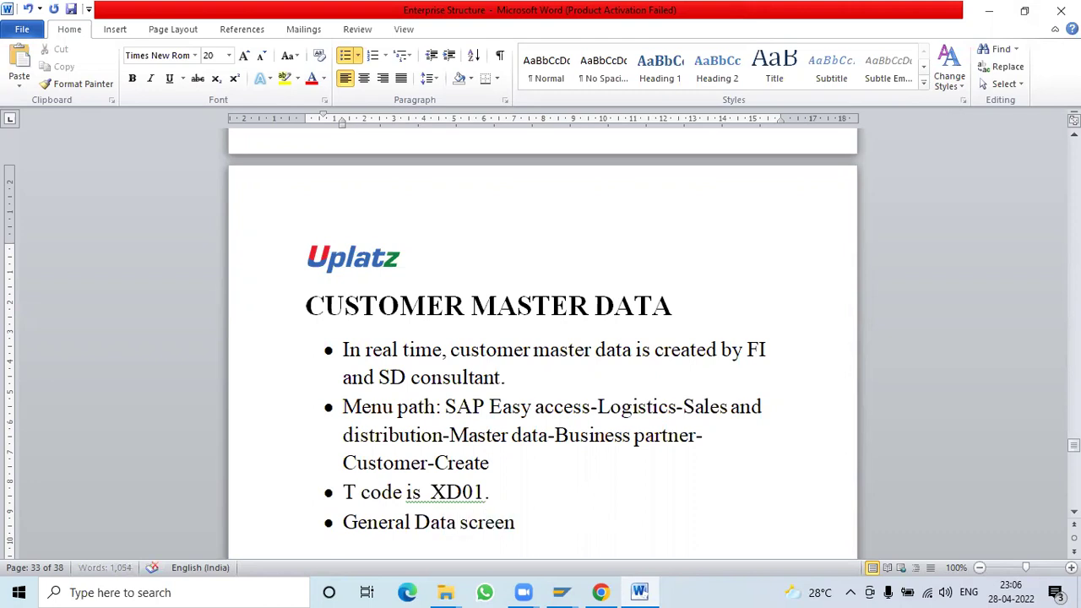
# - Make the "General Data screen" bullet text bold
pyautogui.click(490, 493)
pyautogui.click(344, 523)
pyautogui.hotkey('shift', 'Right')
pyautogui.hotkey('shift', 'Right')
pyautogui.hotkey('shift', 'Right')
pyautogui.hotkey('shift', 'Right')
pyautogui.hotkey('shift', 'Right')
pyautogui.hotkey('shift', 'Right')
pyautogui.hotkey('shift', 'Right')
pyautogui.hotkey('shift', 'Right')
pyautogui.hotkey('shift', 'Right')
pyautogui.hotkey('shift', 'Right')
pyautogui.hotkey('shift', 'Right')
pyautogui.hotkey('shift', 'Right')
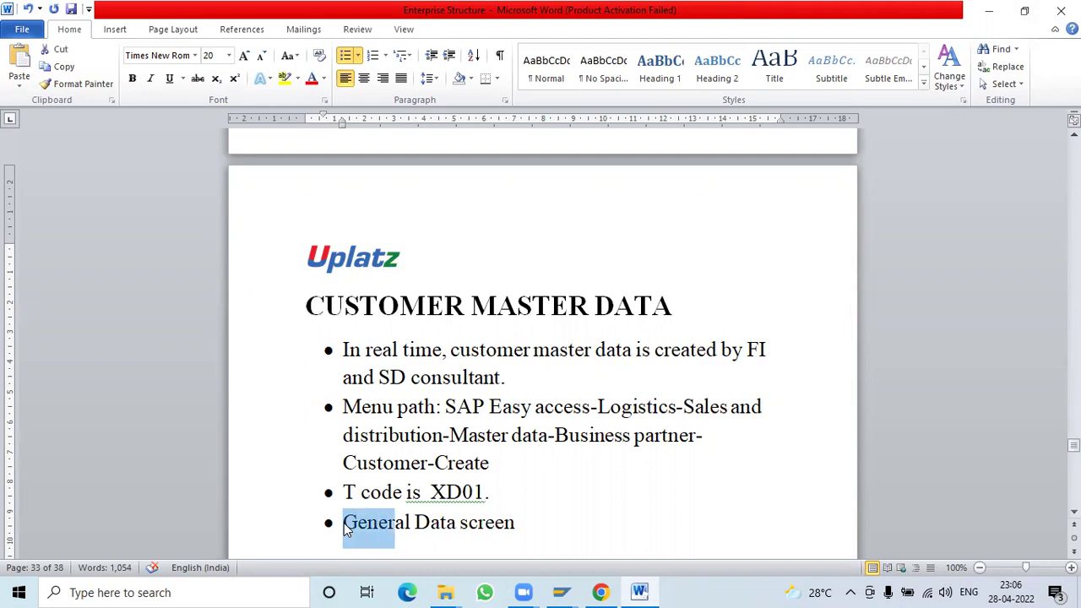
pyautogui.hotkey('shift', 'Right')
pyautogui.hotkey('shift', 'Right')
pyautogui.hotkey('shift', 'Right')
pyautogui.hotkey('shift', 'Right')
pyautogui.hotkey('shift', 'Right')
pyautogui.hotkey('shift', 'Right')
pyautogui.hotkey('shift', 'Right')
pyautogui.hotkey('shift', 'Right')
pyautogui.hotkey('shift', 'Right')
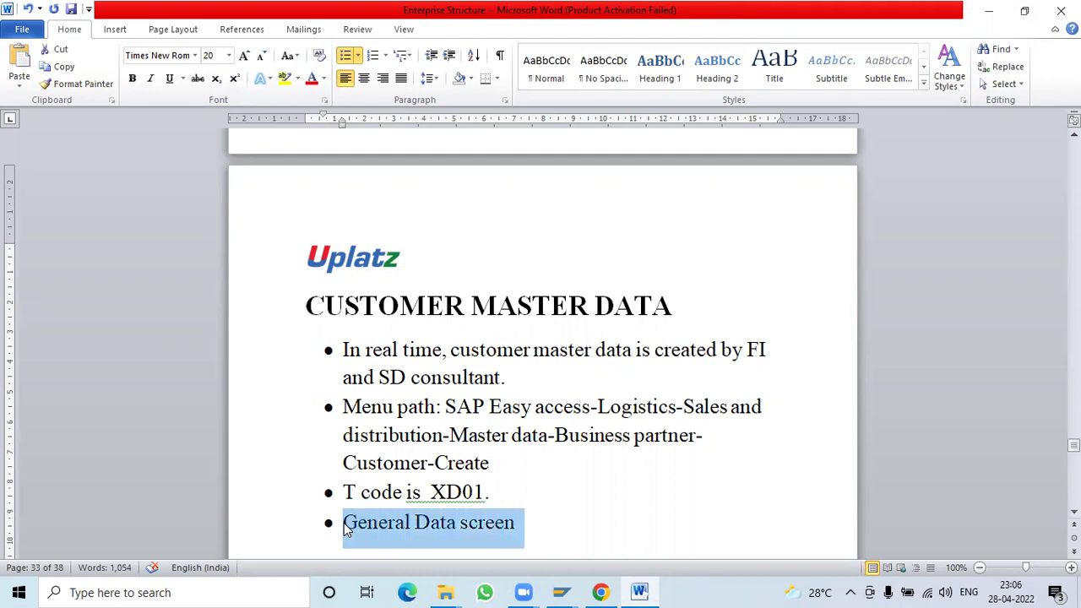
pyautogui.click(132, 80)
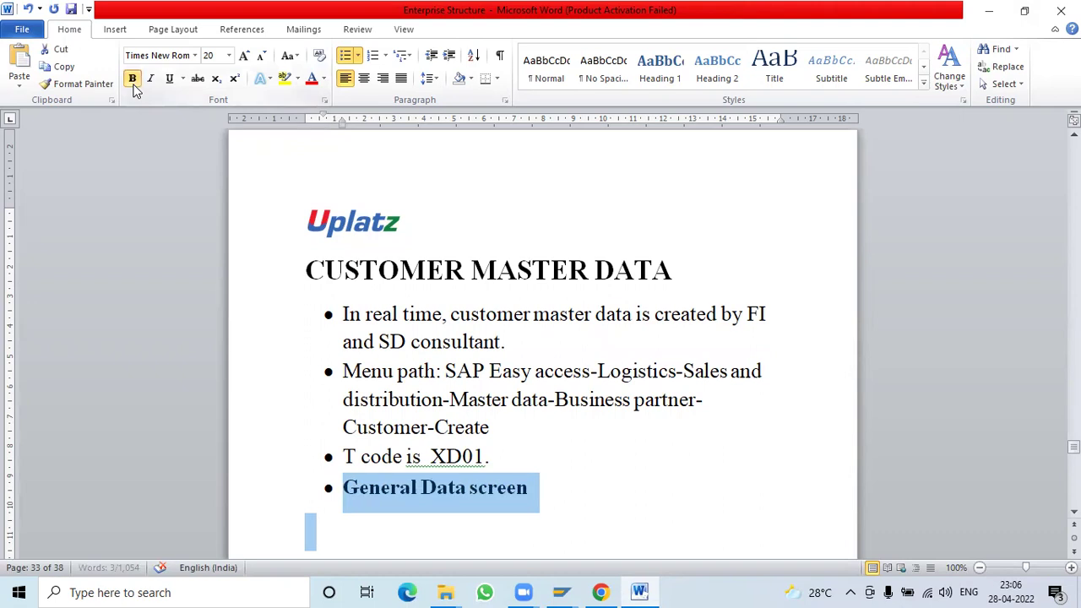
pyautogui.click(600, 476)
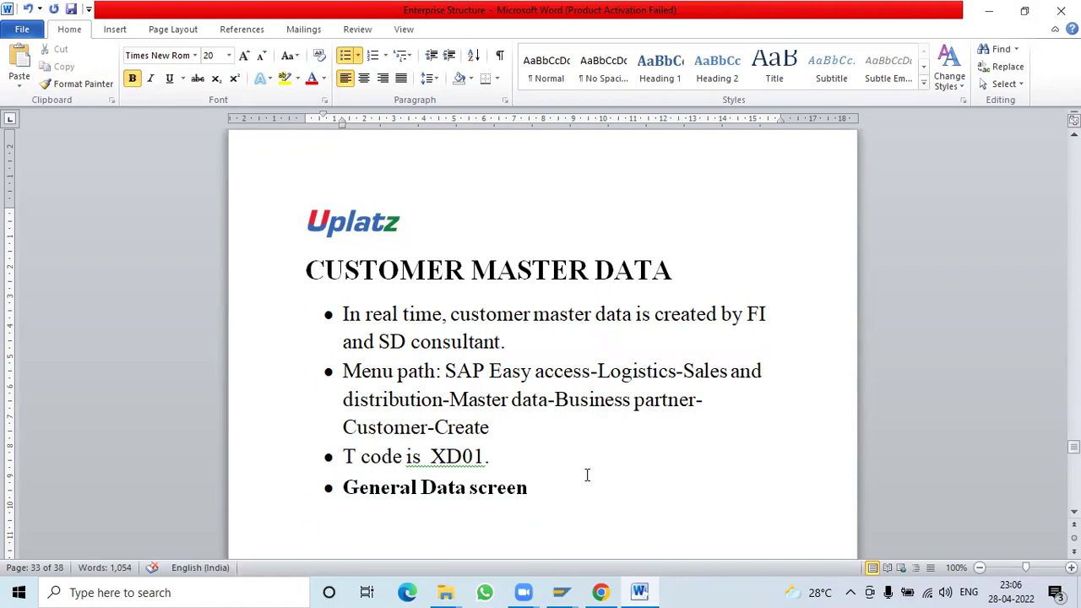
# - Start a non-bold numbered list at 1, indented under the "General Data screen" bullet
pyautogui.press('Return')
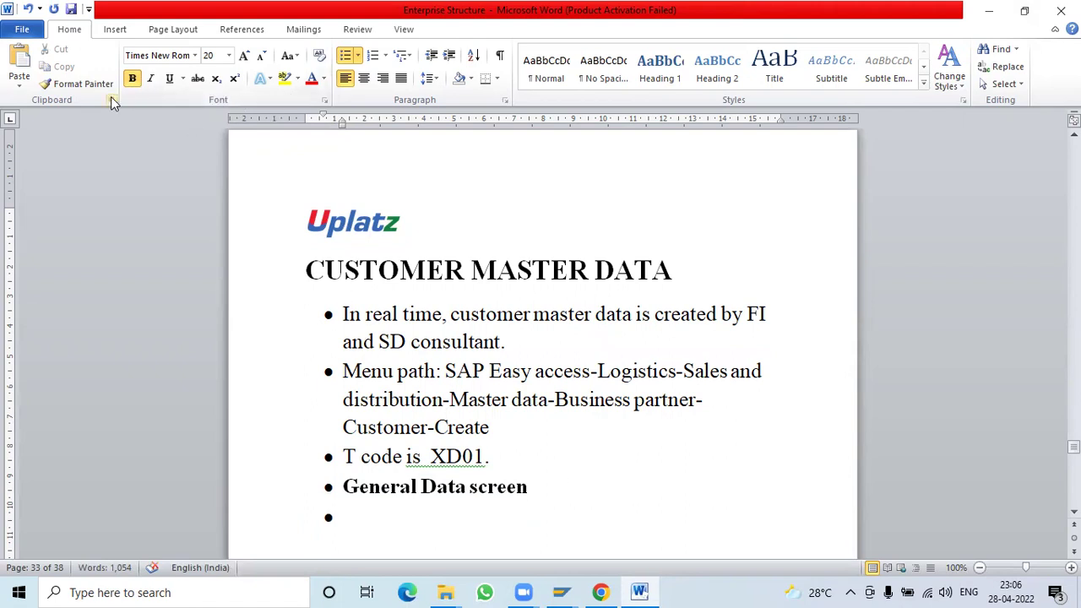
pyautogui.click(133, 78)
pyautogui.press('BackSpace')
pyautogui.write('1')
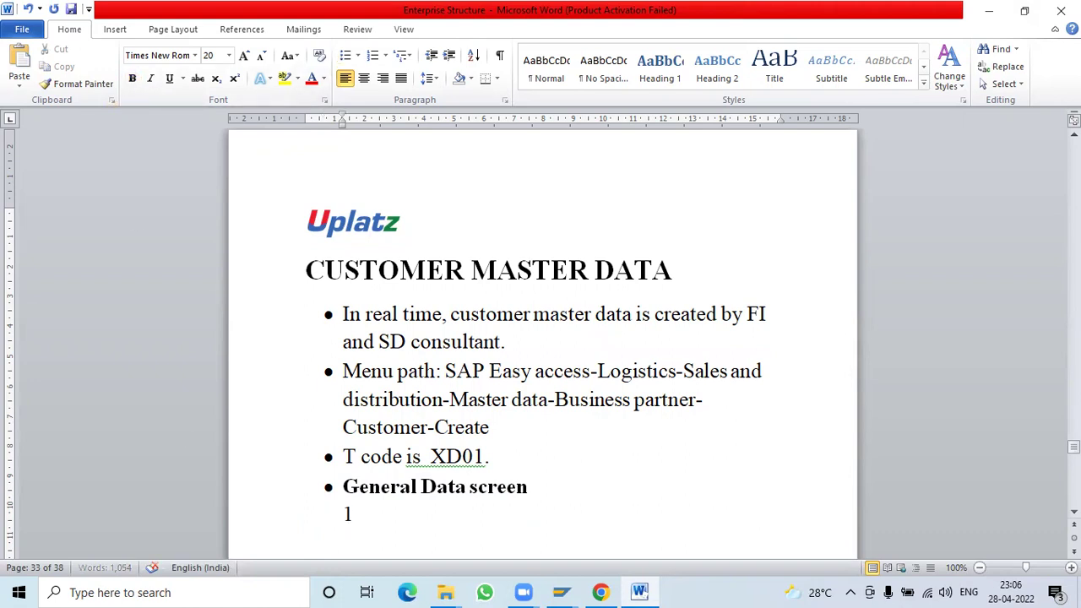
pyautogui.write('. ')
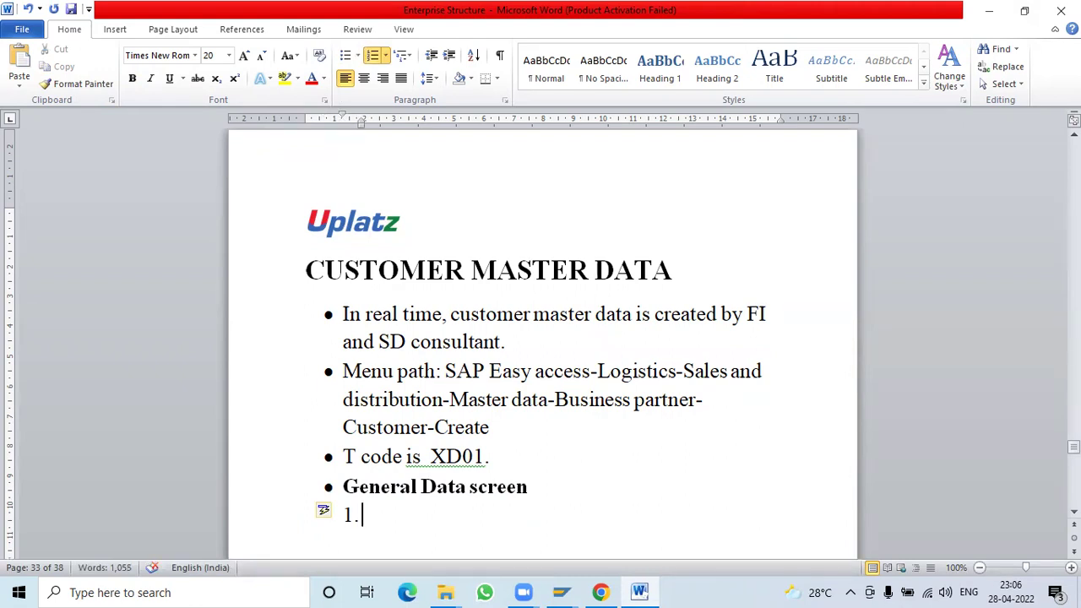
# - Write list item 1 as "Address: This tab consists of personal information of the customer."
pyautogui.write('Address')
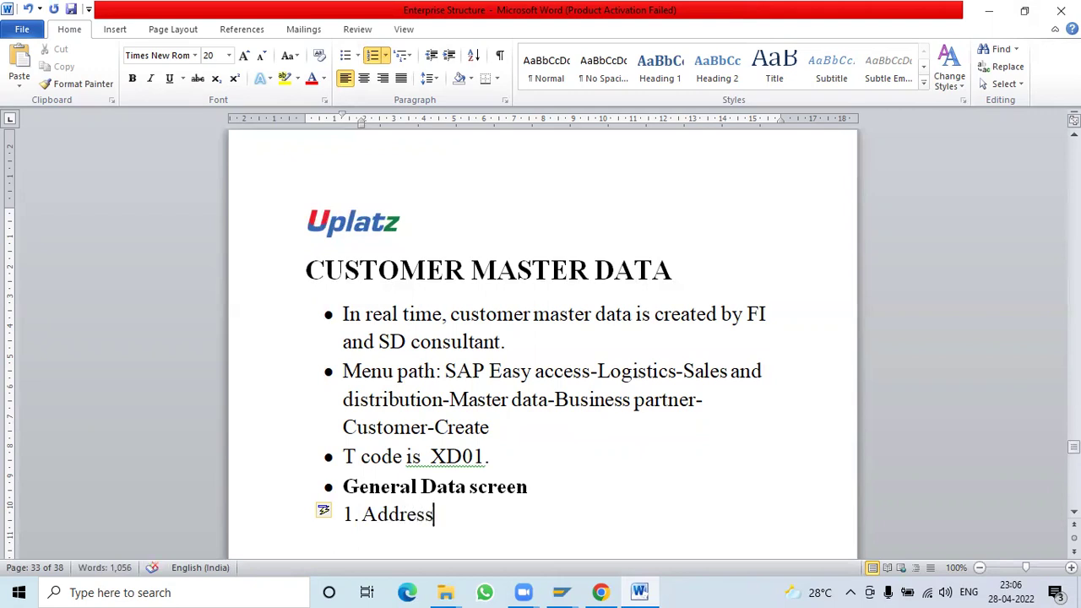
pyautogui.write(': This tab')
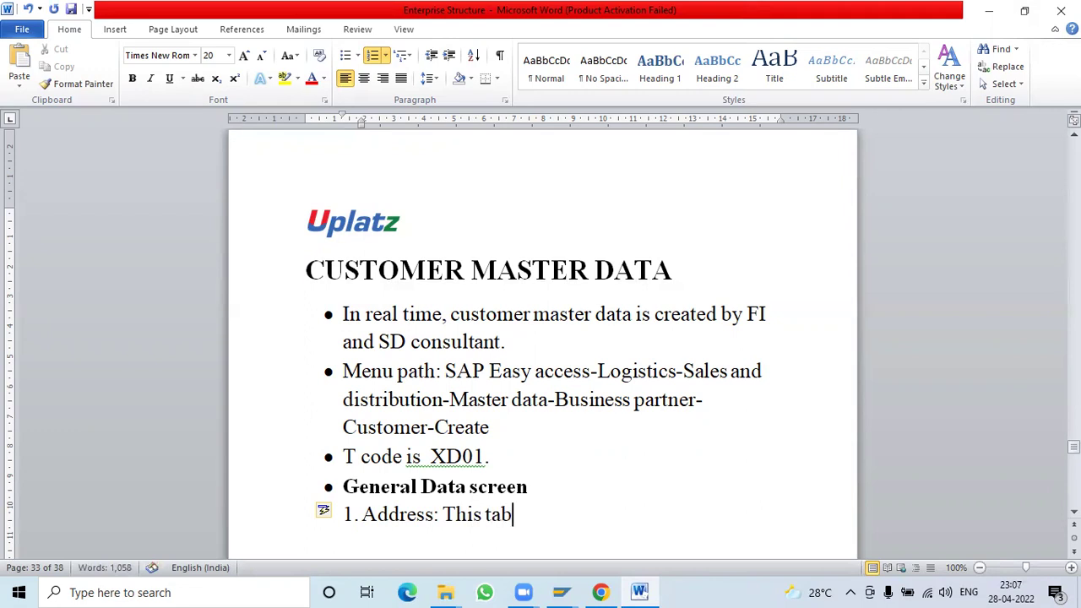
pyautogui.write(' consists of')
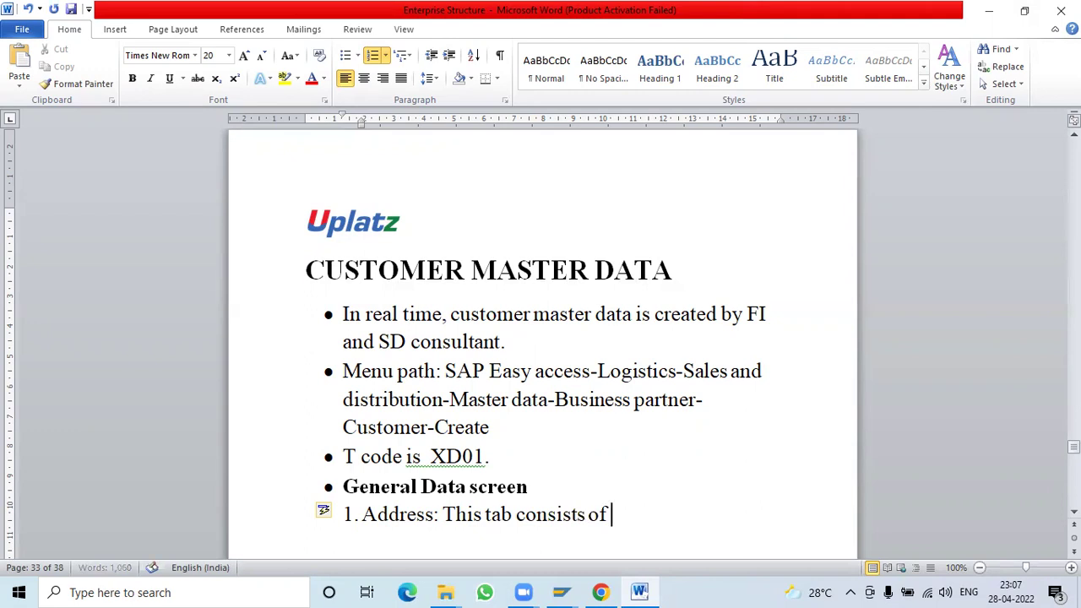
pyautogui.write(' persona')
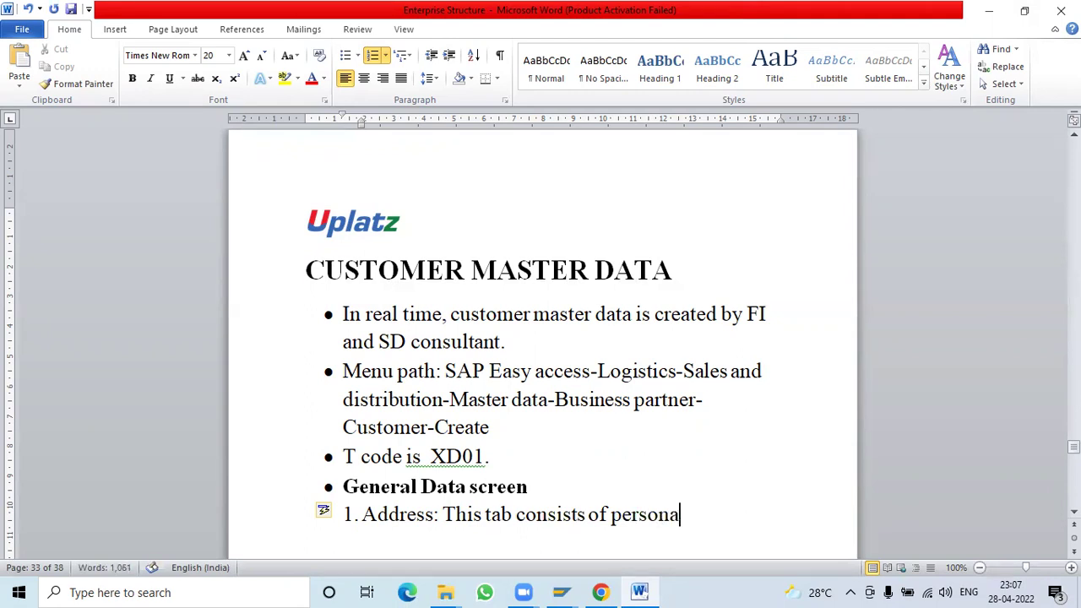
pyautogui.write('l inf')
pyautogui.write('ormation ')
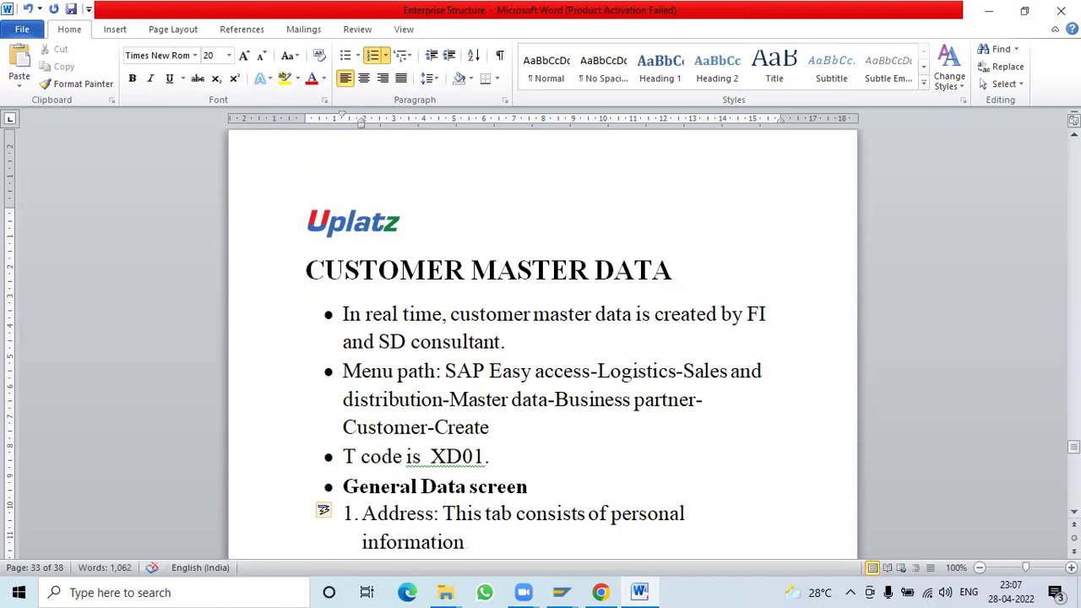
pyautogui.write('og')
pyautogui.press('BackSpace')
pyautogui.write('f the c')
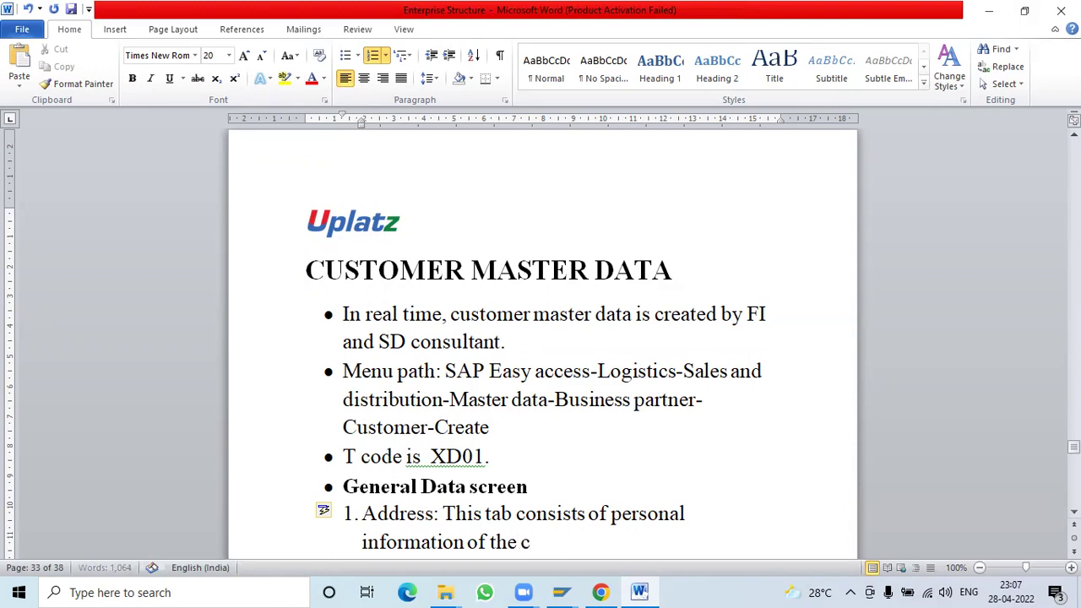
pyautogui.write('ustomer.')
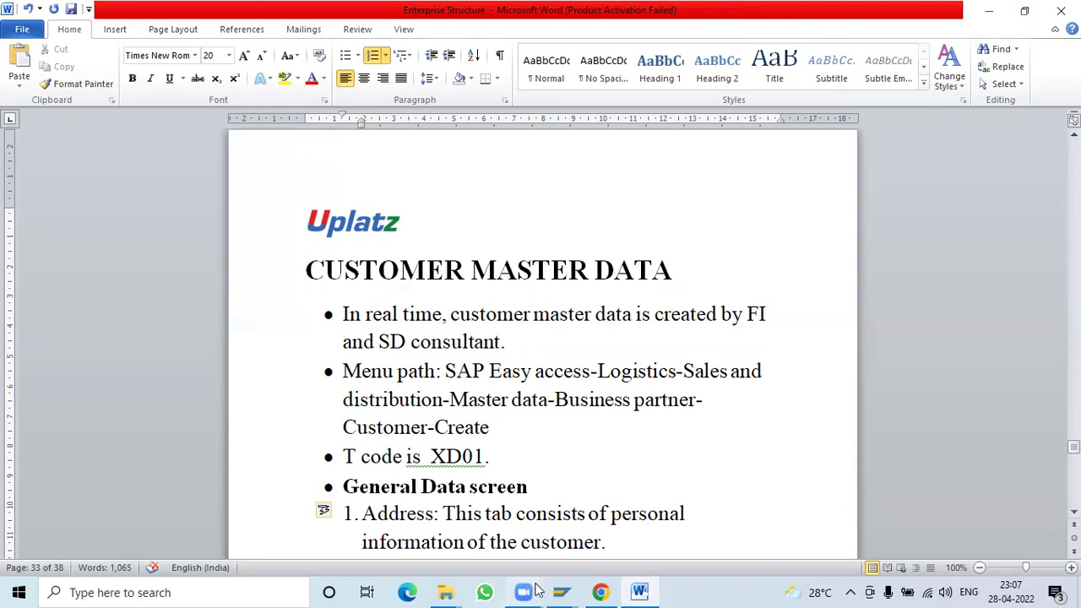
# - Switch to SAP to review the customer's address data and return to the Word notes
pyautogui.moveTo(562, 591)
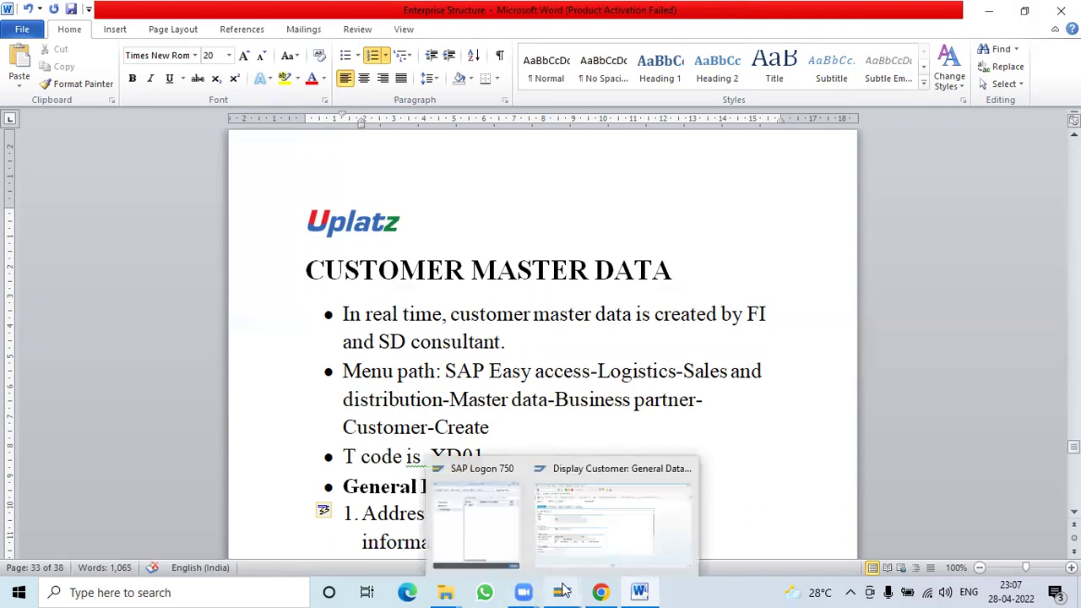
pyautogui.click(605, 518)
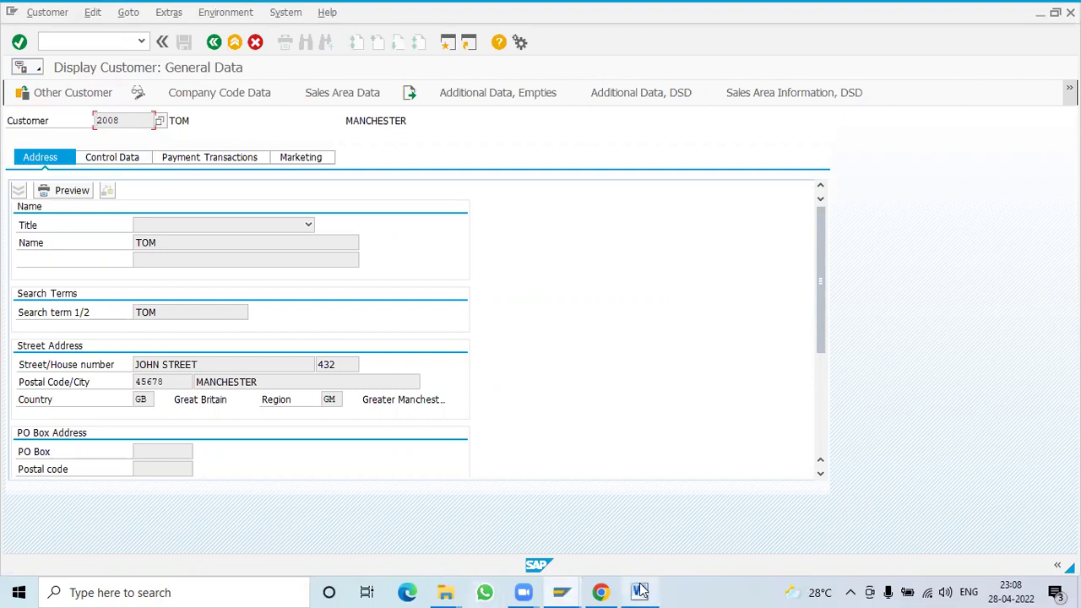
pyautogui.moveTo(640, 590)
pyautogui.click(640, 541)
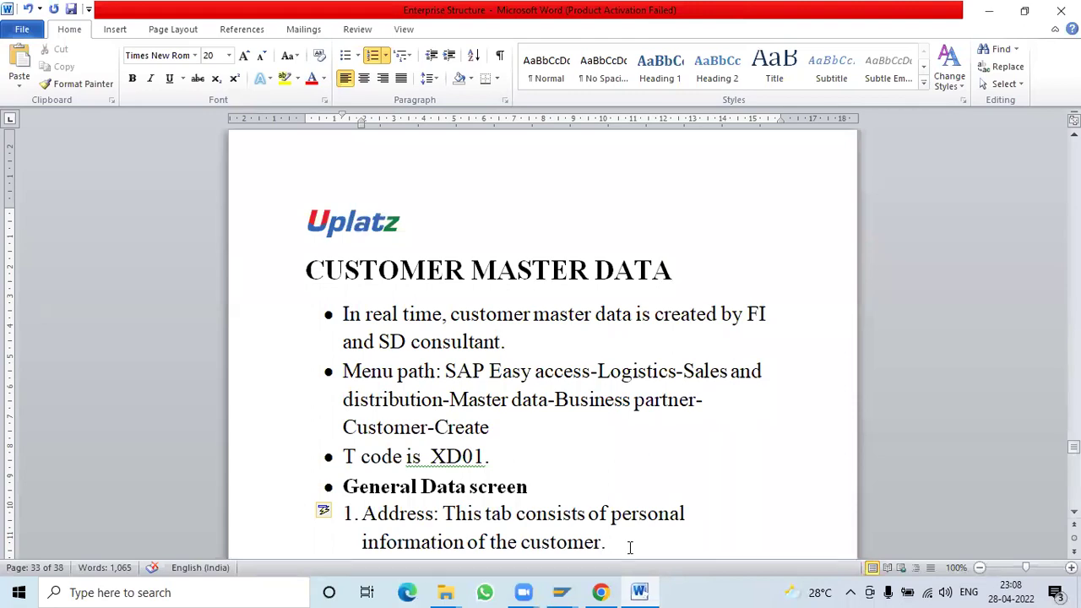
# - Start non-bold numbered item 2 on a new line below the Address entry, aligned with item 1
pyautogui.press('Return')
pyautogui.press('Return')
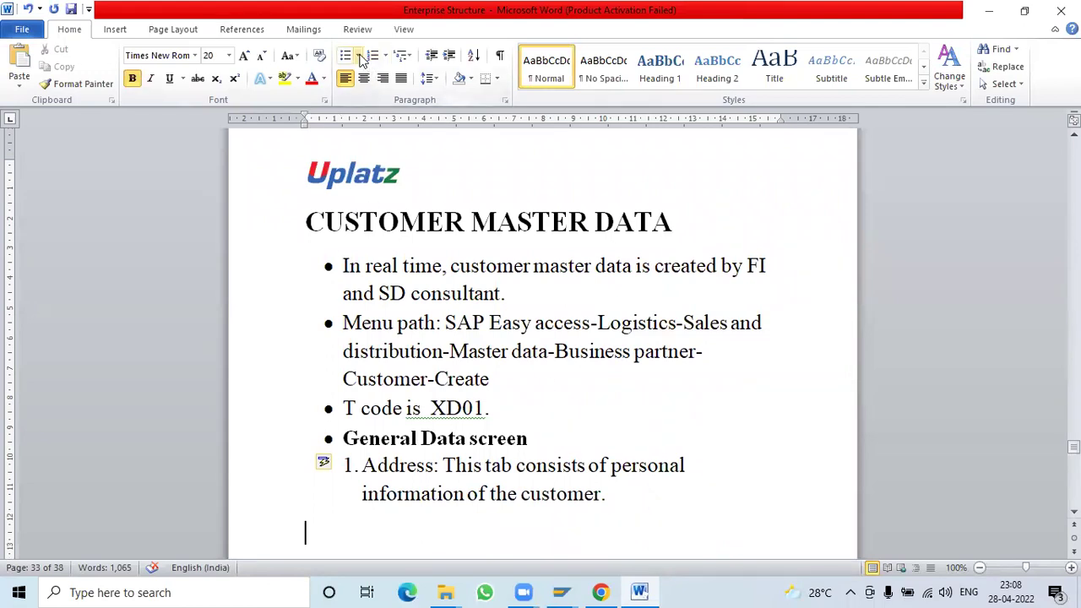
pyautogui.click(359, 57)
pyautogui.click(357, 237)
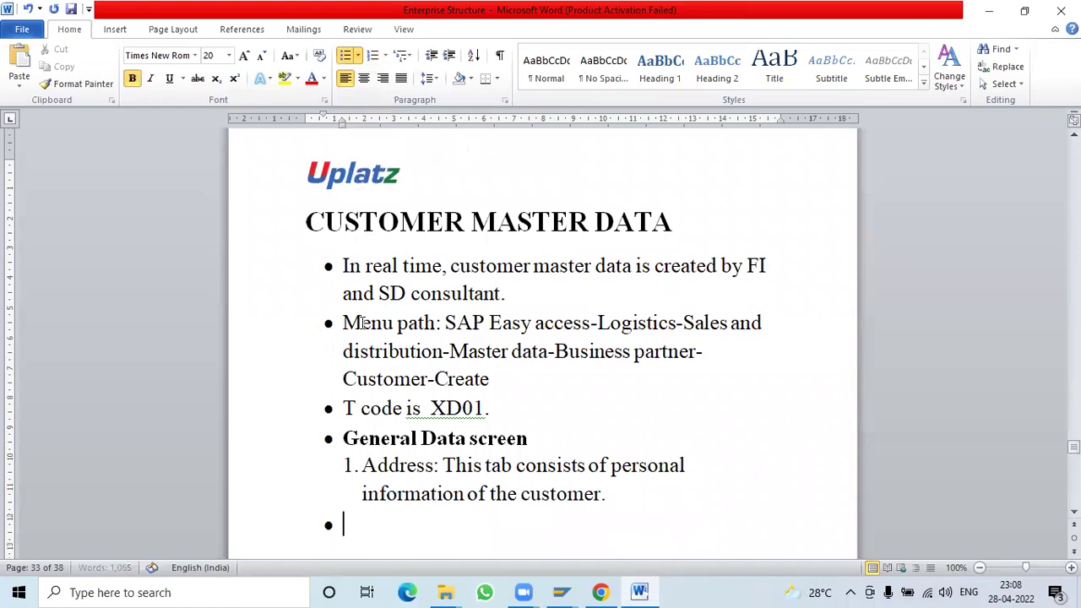
pyautogui.write('C')
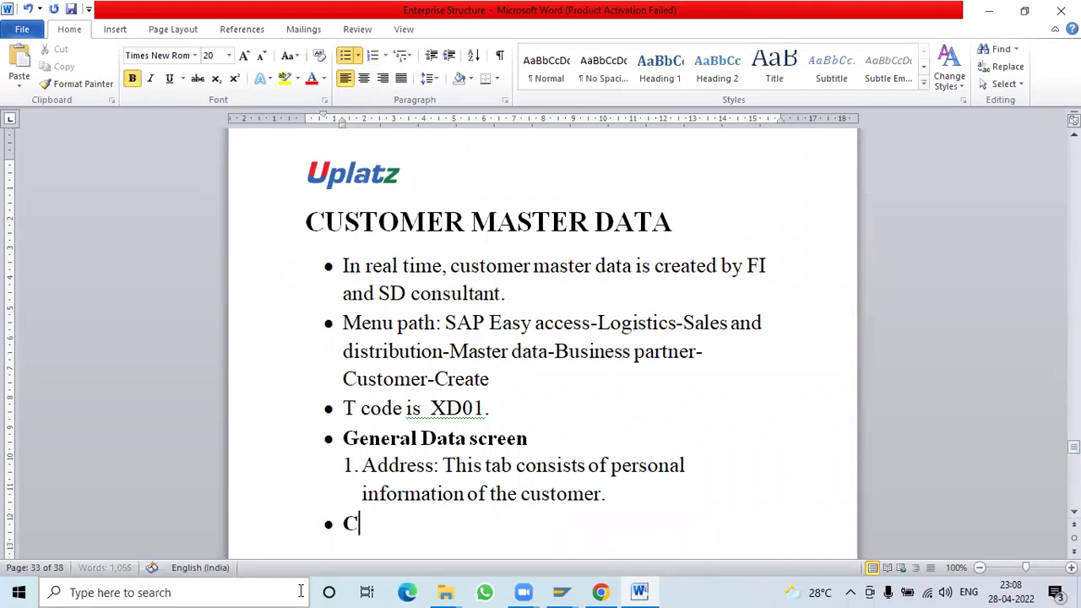
pyautogui.press('BackSpace')
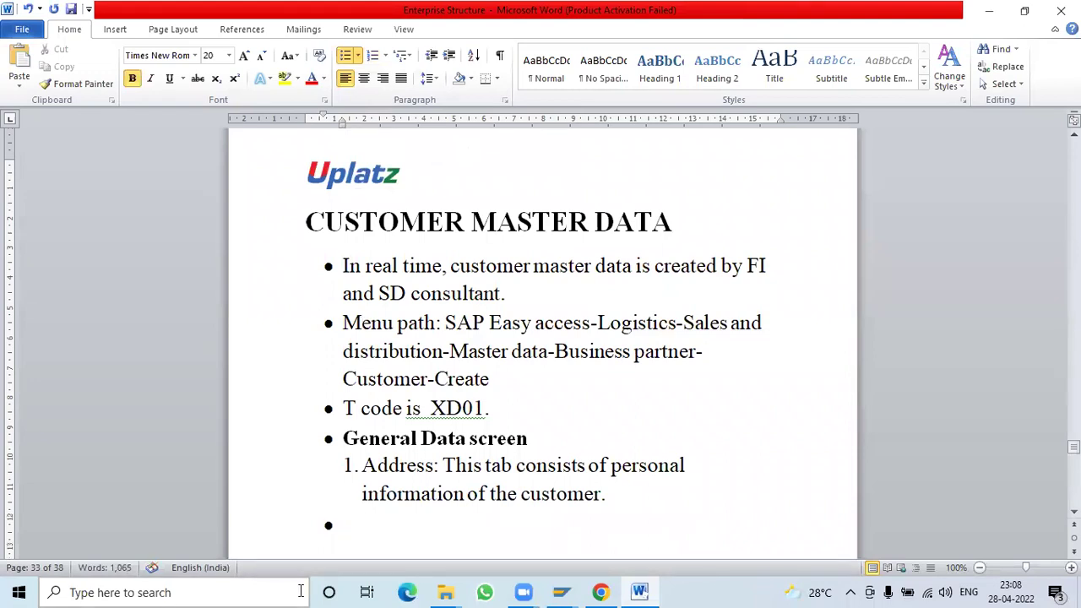
pyautogui.click(136, 81)
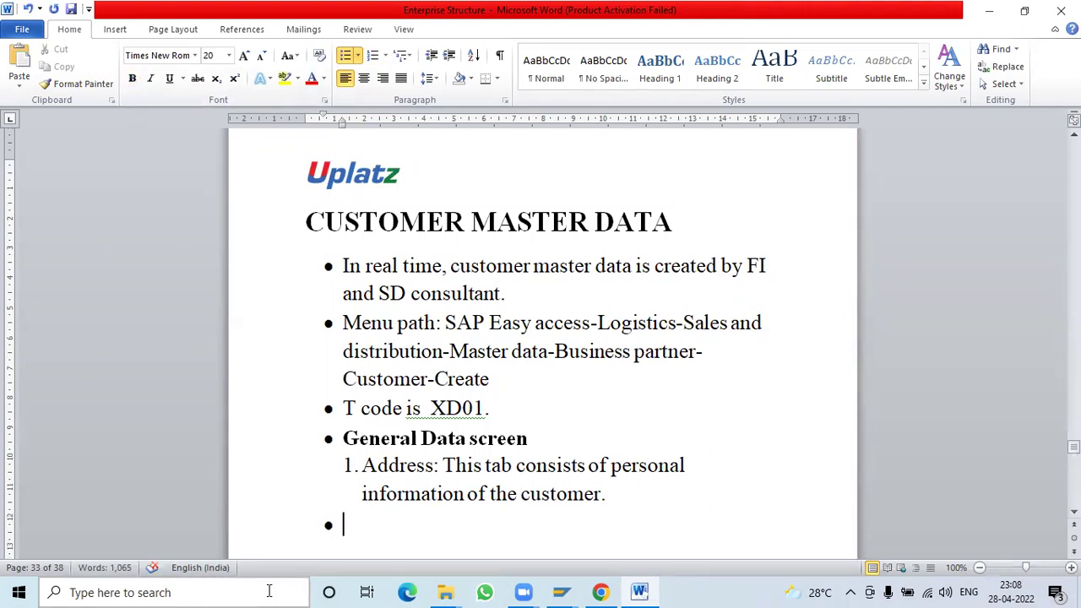
pyautogui.press('BackSpace')
pyautogui.write('2. ')
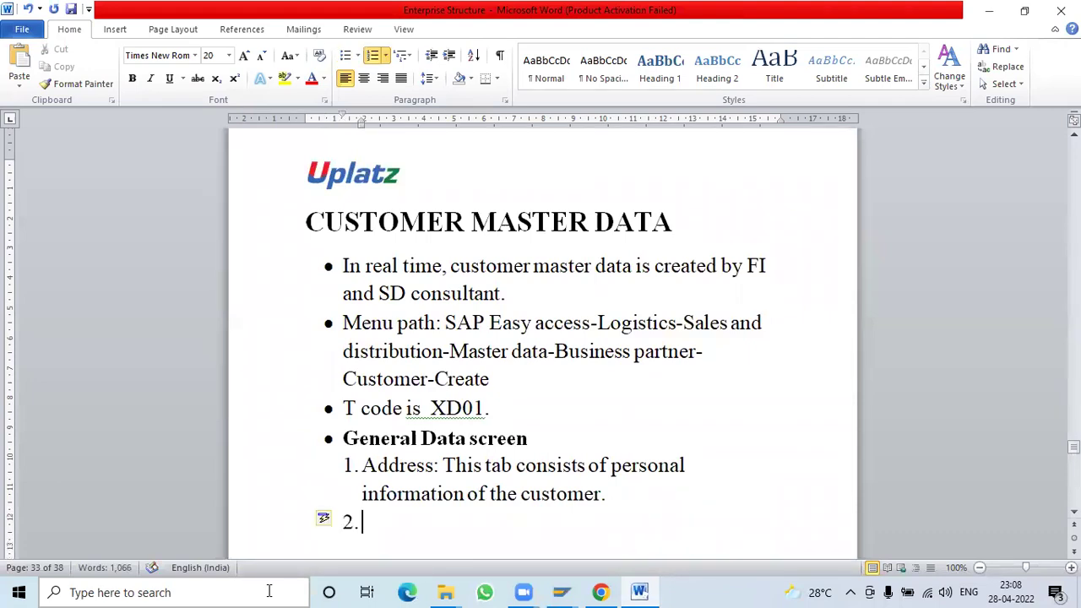
# - Write list item 2 as "Control Data: FI consultant is responsible to maintain control data." and end the list on a new unnumbered line
pyautogui.write('Contro')
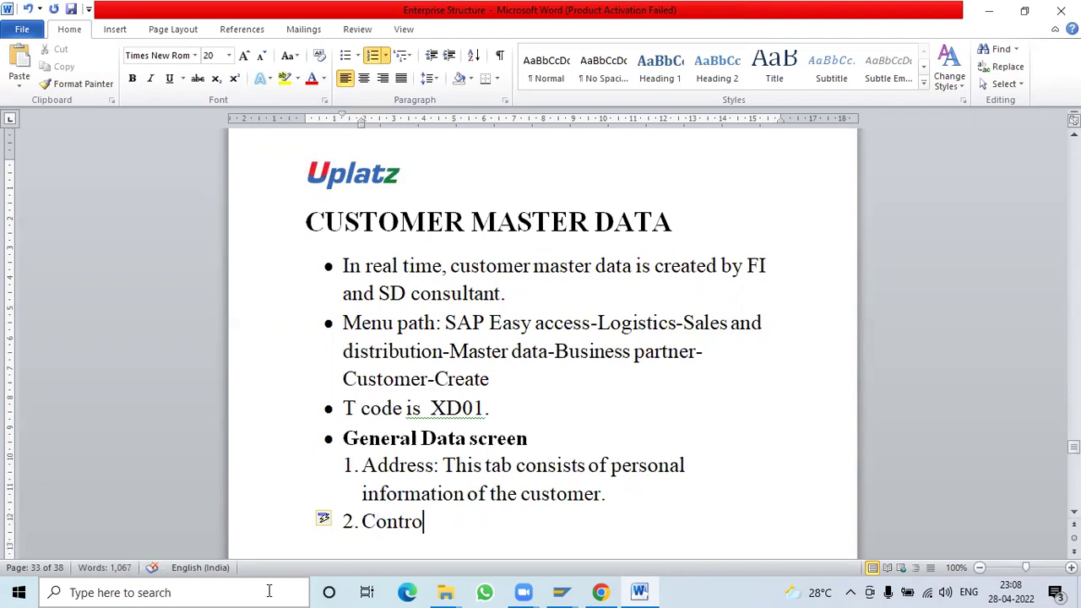
pyautogui.write('l da')
pyautogui.press('BackSpace')
pyautogui.press('BackSpace')
pyautogui.write('Dat')
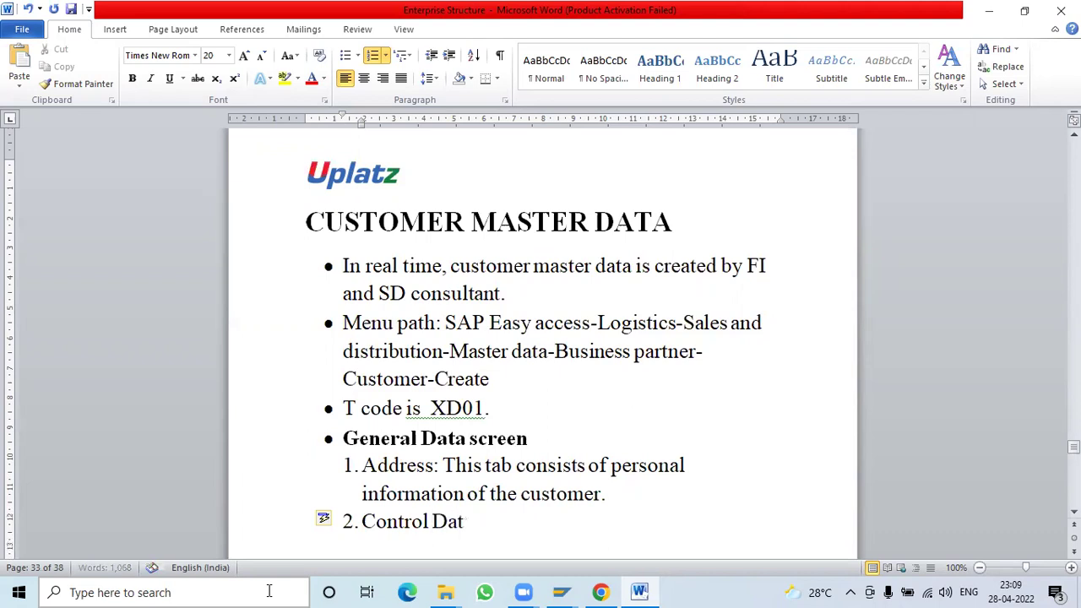
pyautogui.write('a:')
pyautogui.write('FI cons')
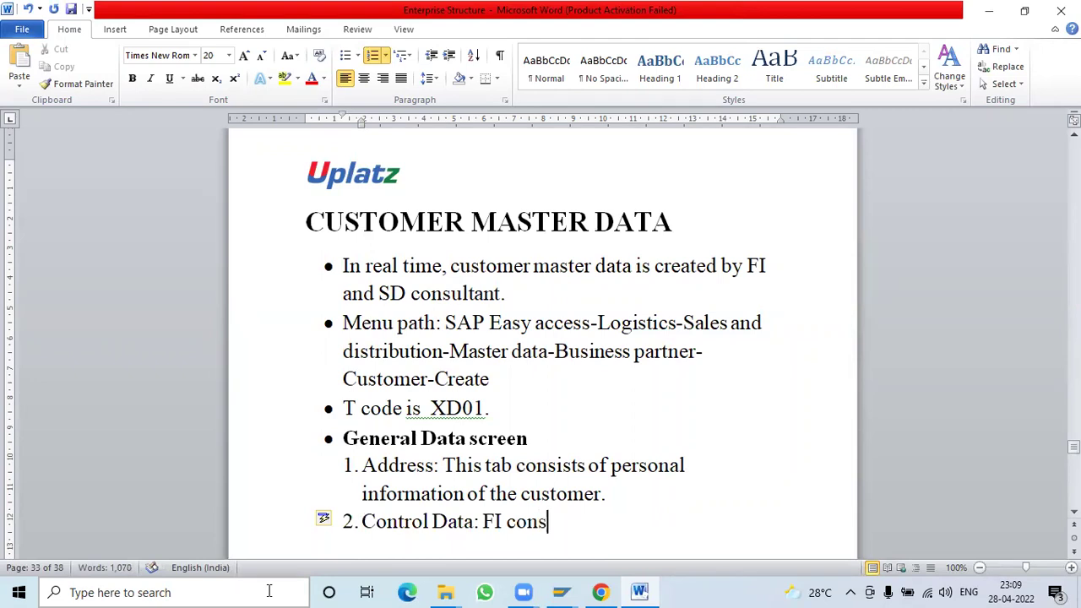
pyautogui.write('ultant')
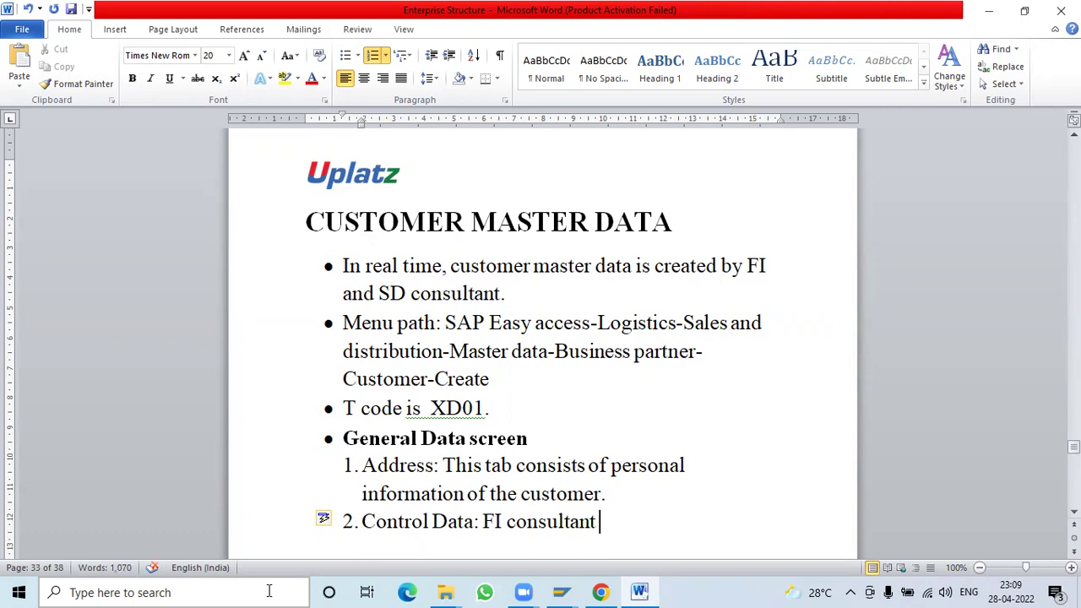
pyautogui.write('is responsible')
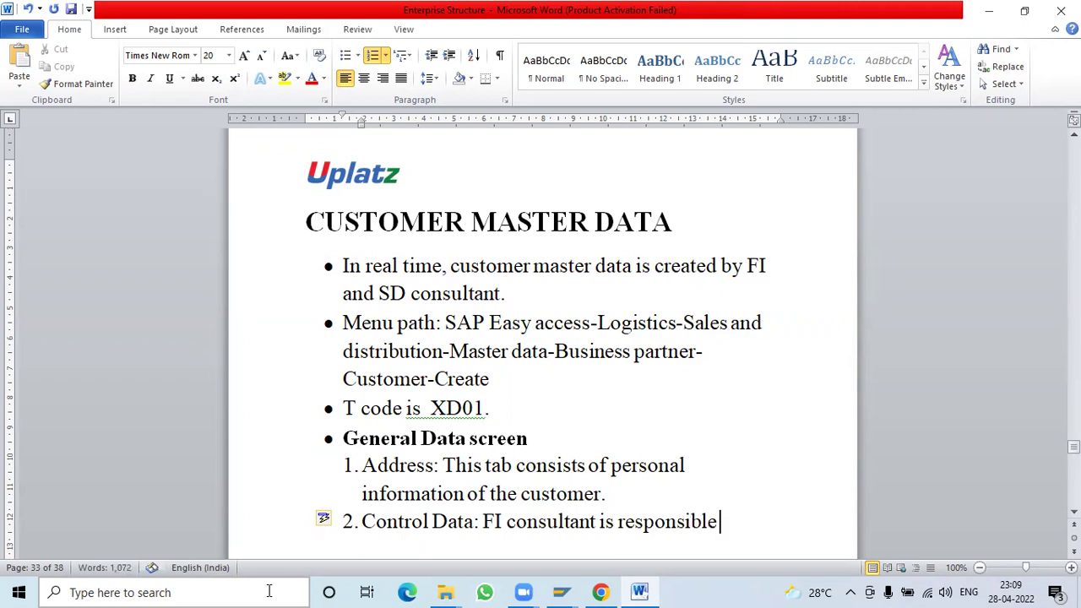
pyautogui.write(' to maim')
pyautogui.press('BackSpace')
pyautogui.write('ntain')
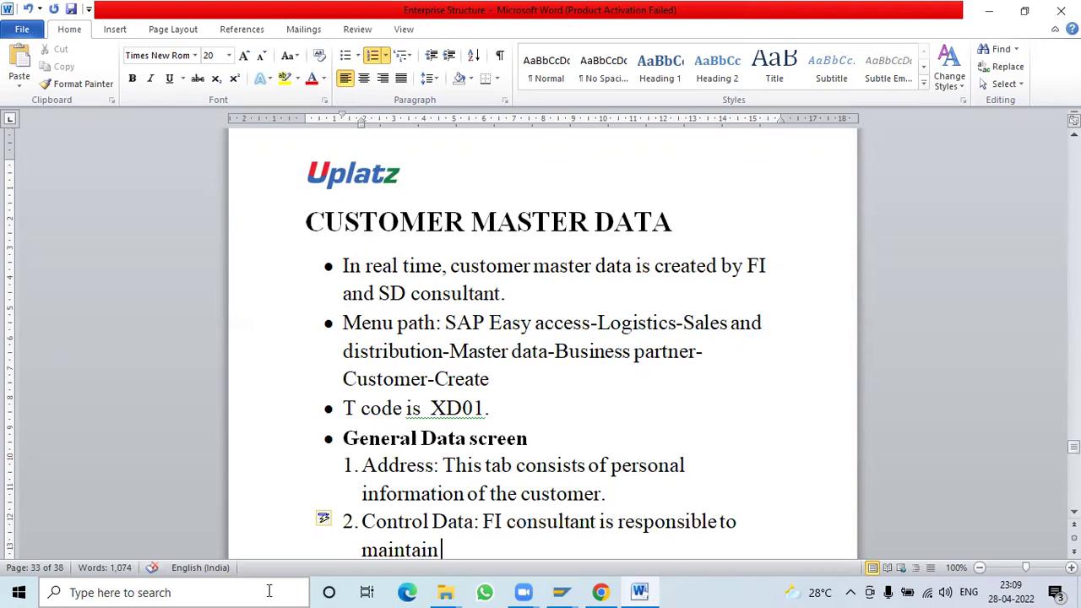
pyautogui.write(' control')
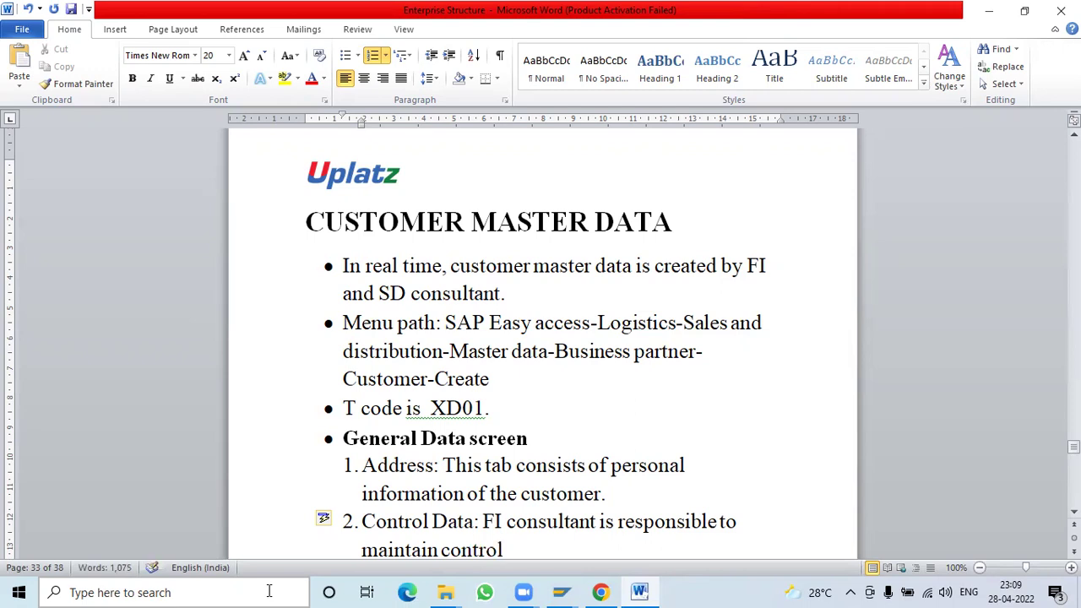
pyautogui.write(' data.')
pyautogui.press('Return')
pyautogui.press('Return')
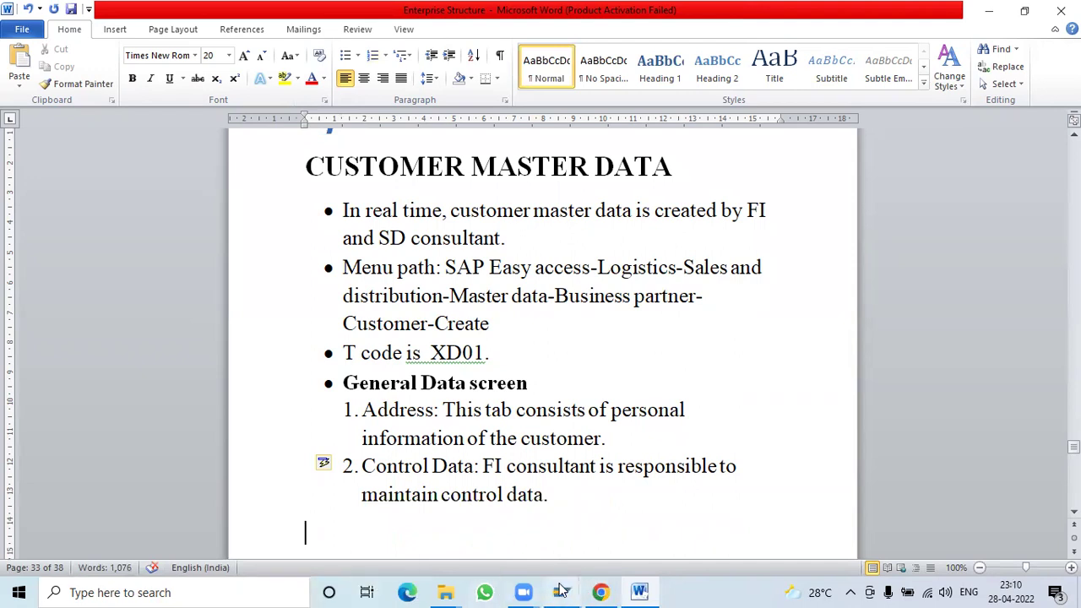
# - Switch to SAP to review the customer's Control Data and return to the Word notes
pyautogui.moveTo(561, 589)
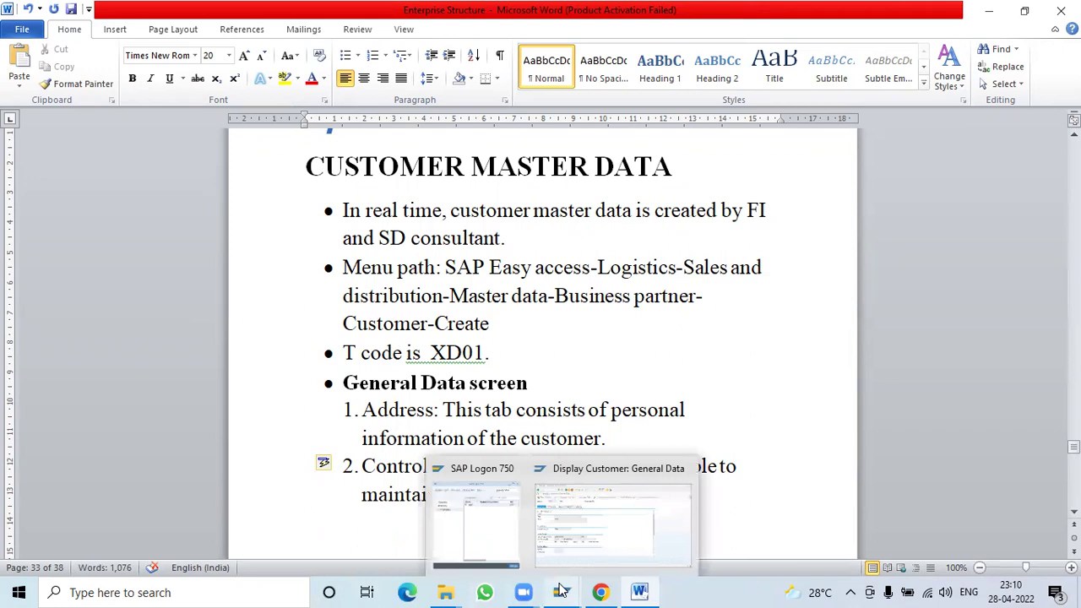
pyautogui.click(578, 543)
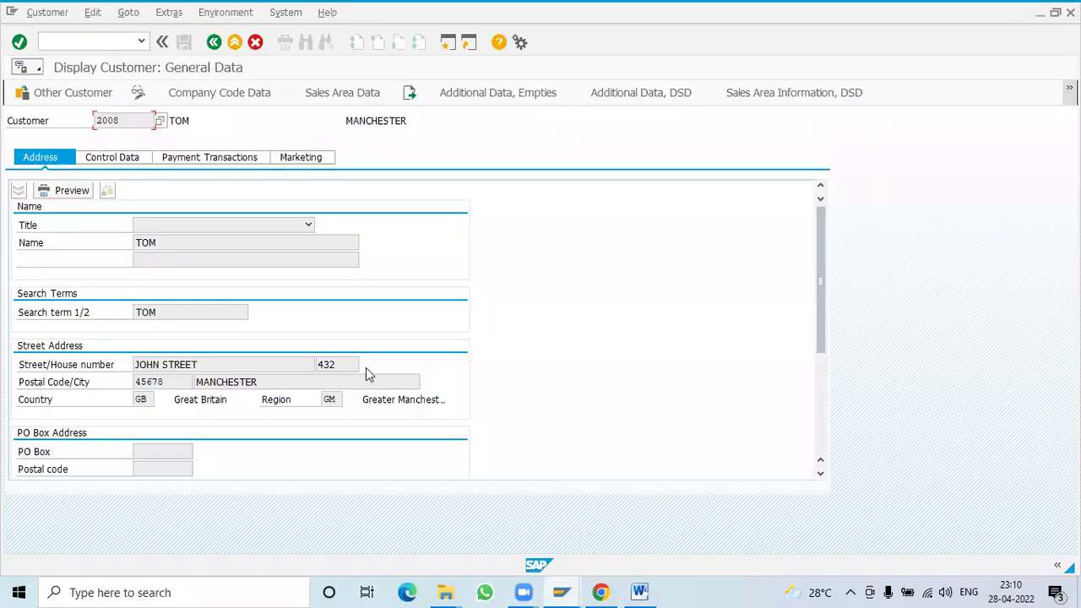
pyautogui.click(117, 161)
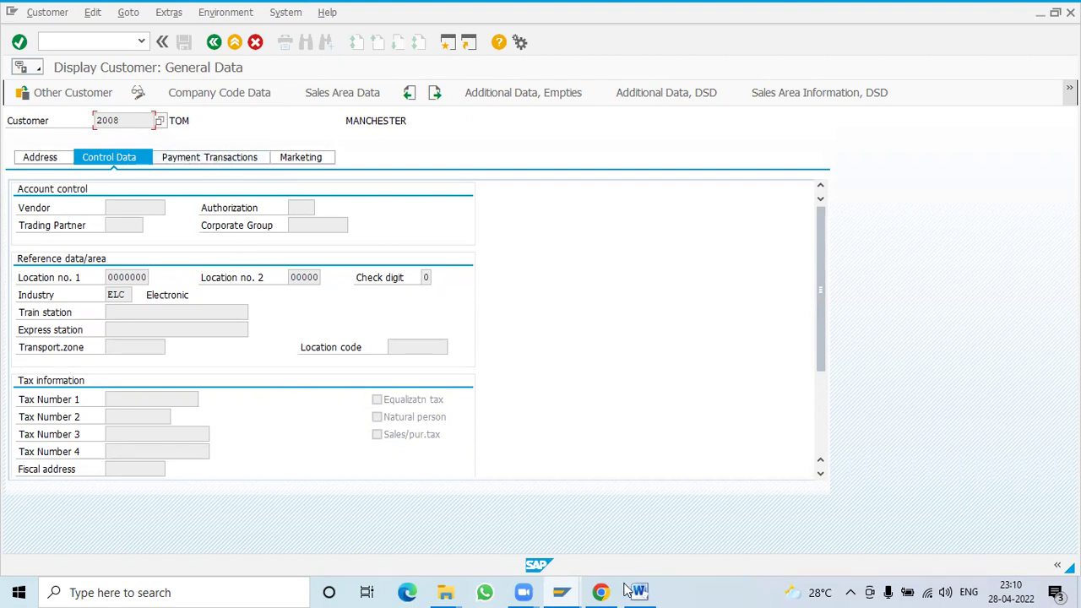
pyautogui.moveTo(644, 590)
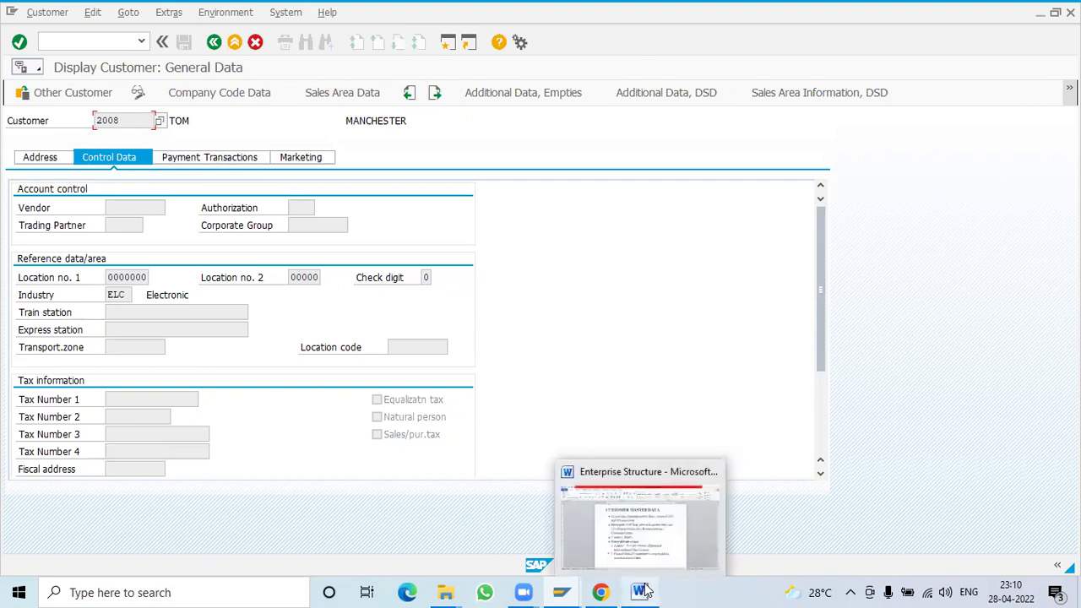
pyautogui.click(637, 523)
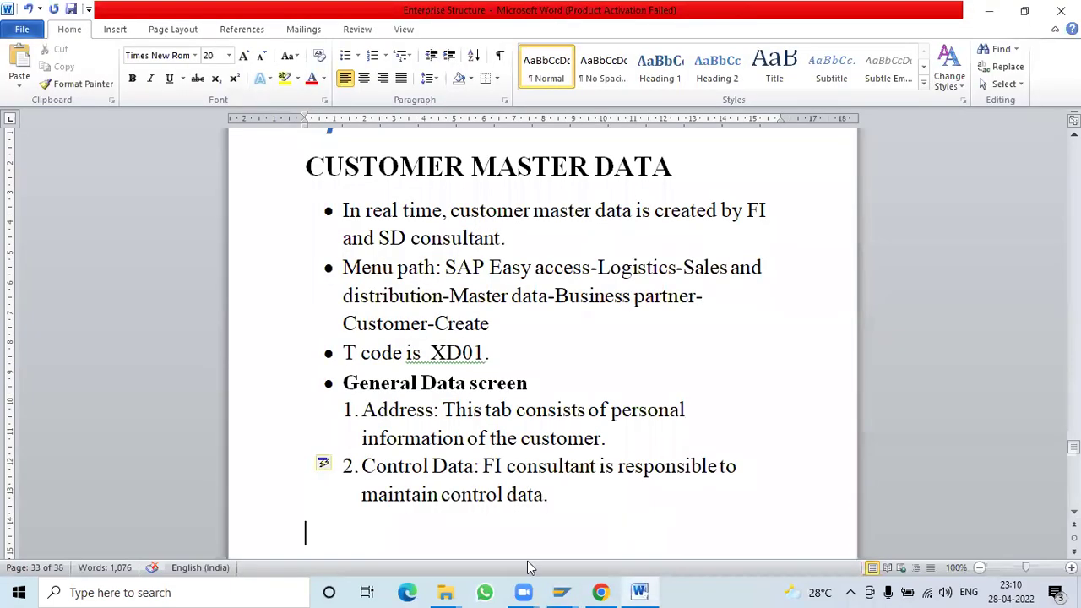
# - Add numbered item 3 below Control Data, reading "Payment transactions: This tab consists of customer bank details."
pyautogui.write('3. ')
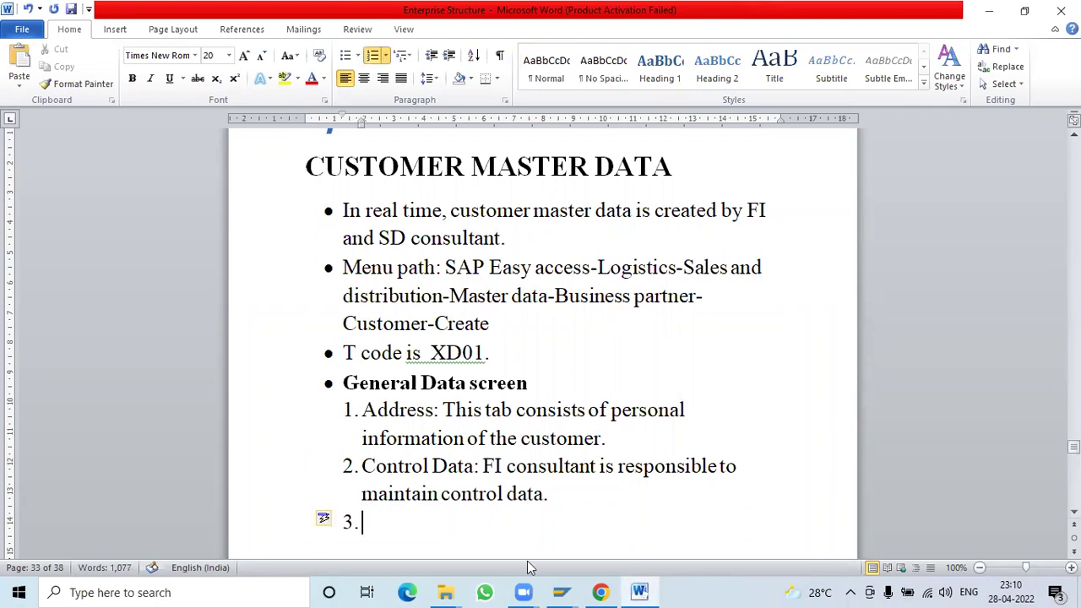
pyautogui.write('Payment ')
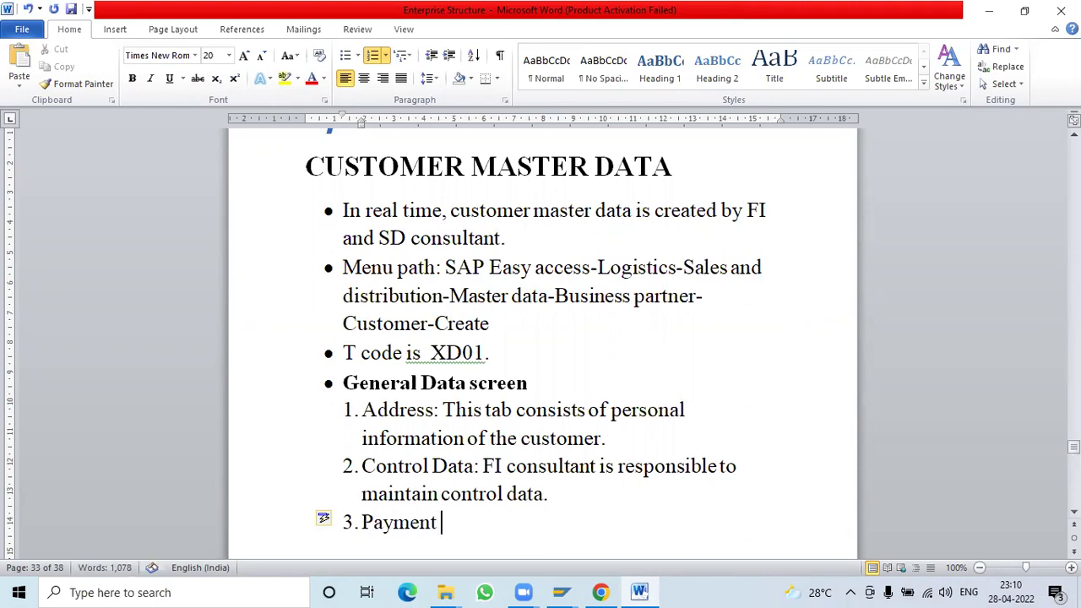
pyautogui.write('transact')
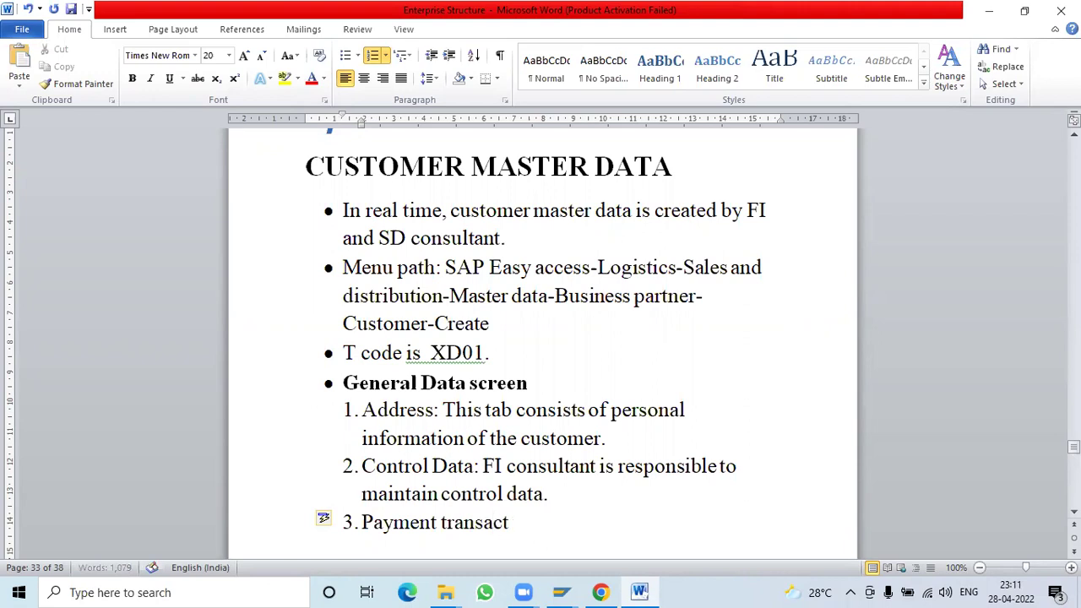
pyautogui.write('ions')
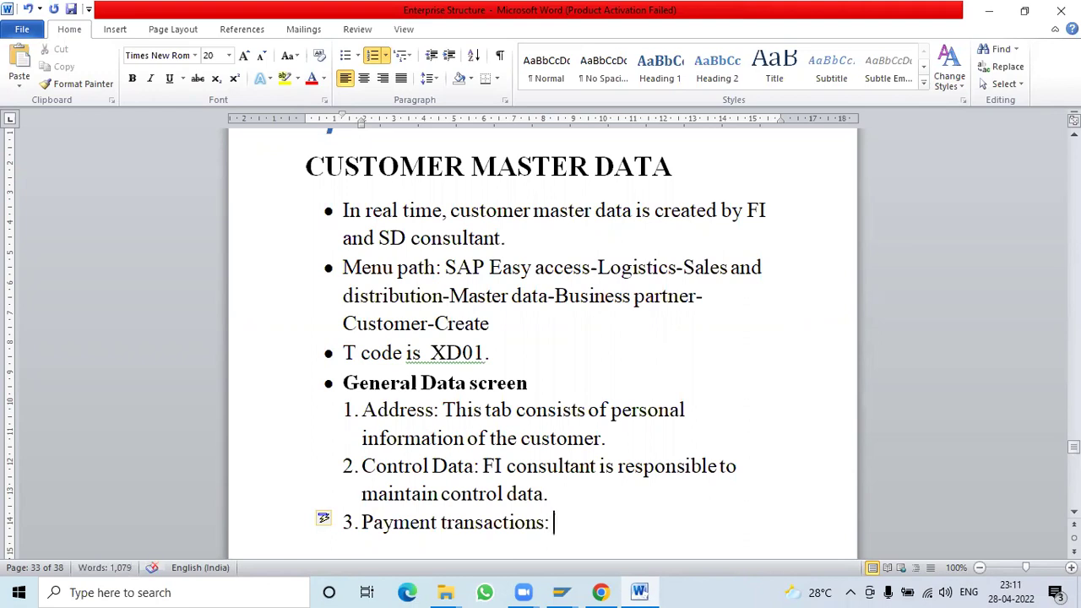
pyautogui.write(': This tab')
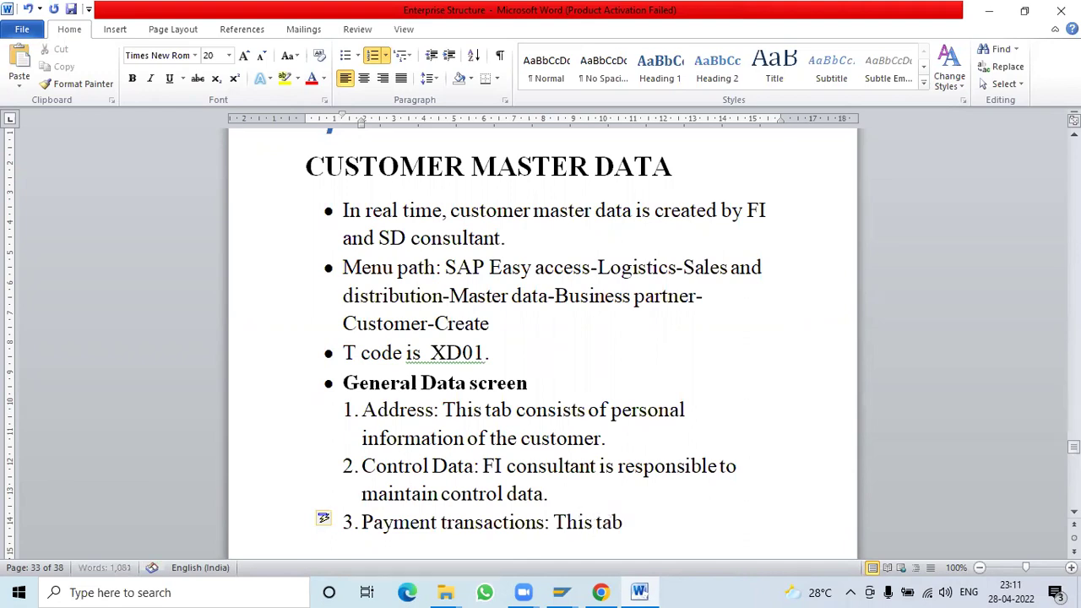
pyautogui.write(' consist')
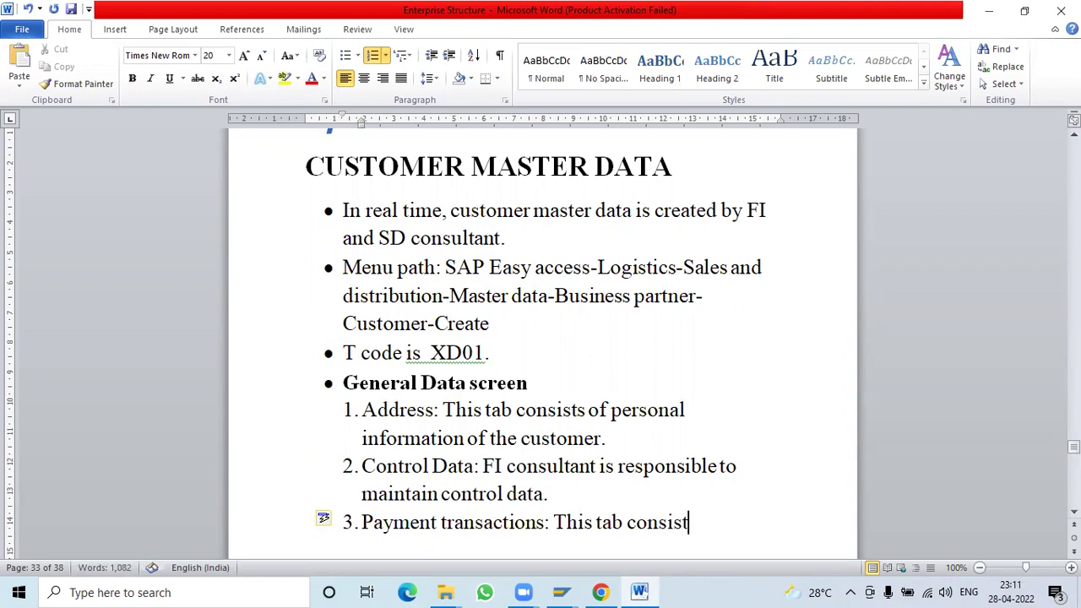
pyautogui.write('s of cu')
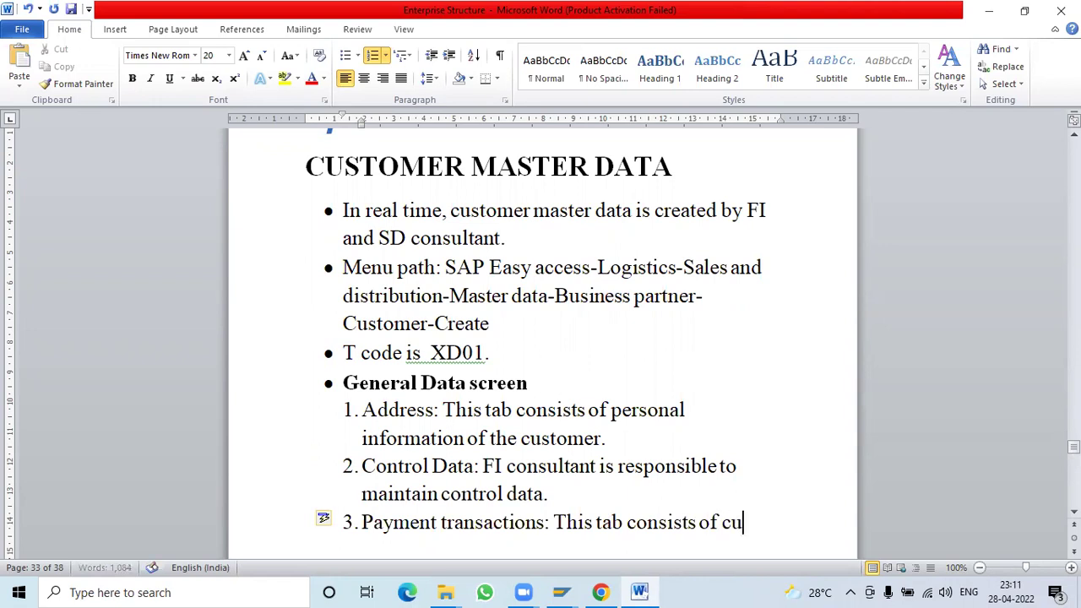
pyautogui.write('stom')
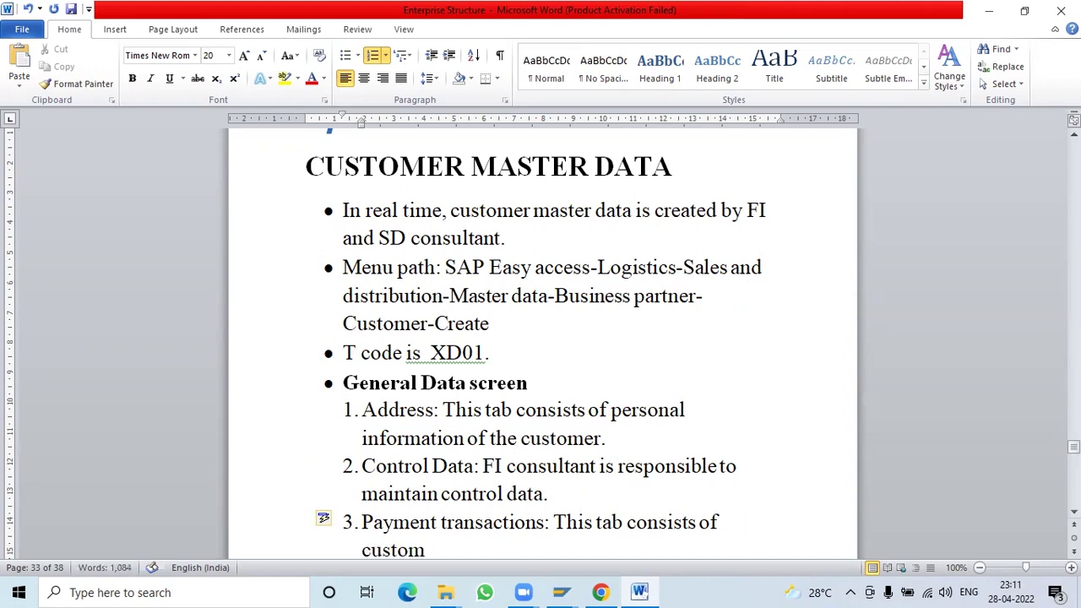
pyautogui.write('er bank d')
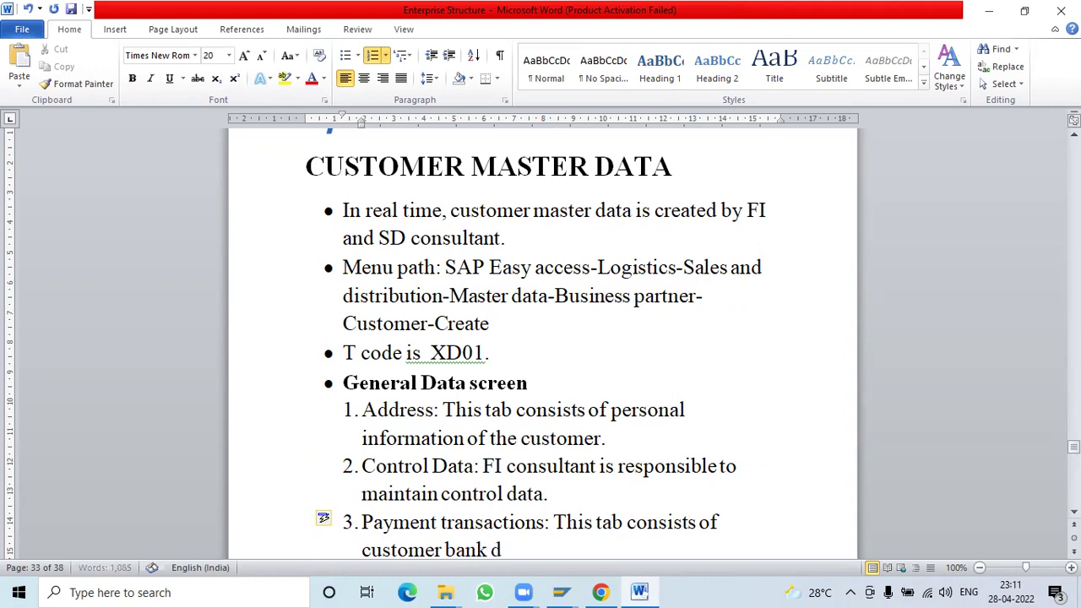
pyautogui.write('etails.')
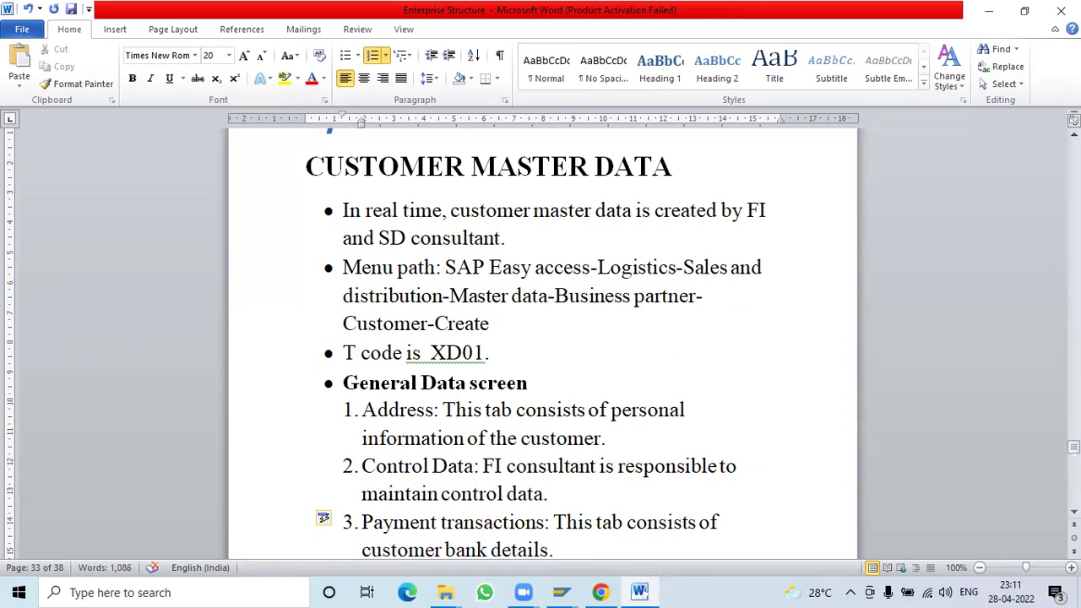
# - Extend the Payment transactions item with the sentence "FI consultant is responsible to maintain this data."
pyautogui.write('FI consu')
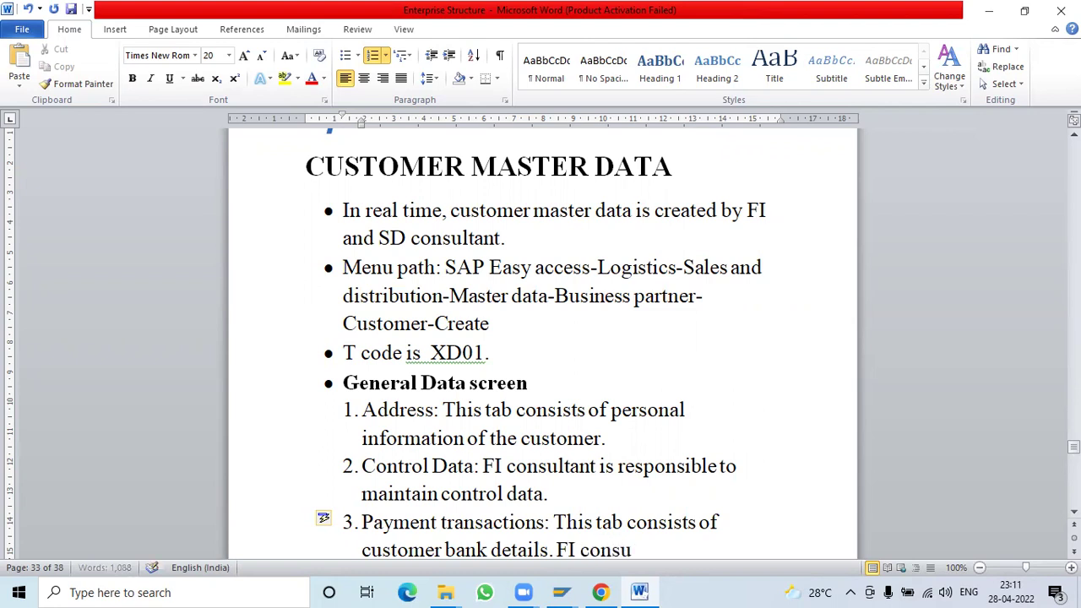
pyautogui.write('ltant is responsible')
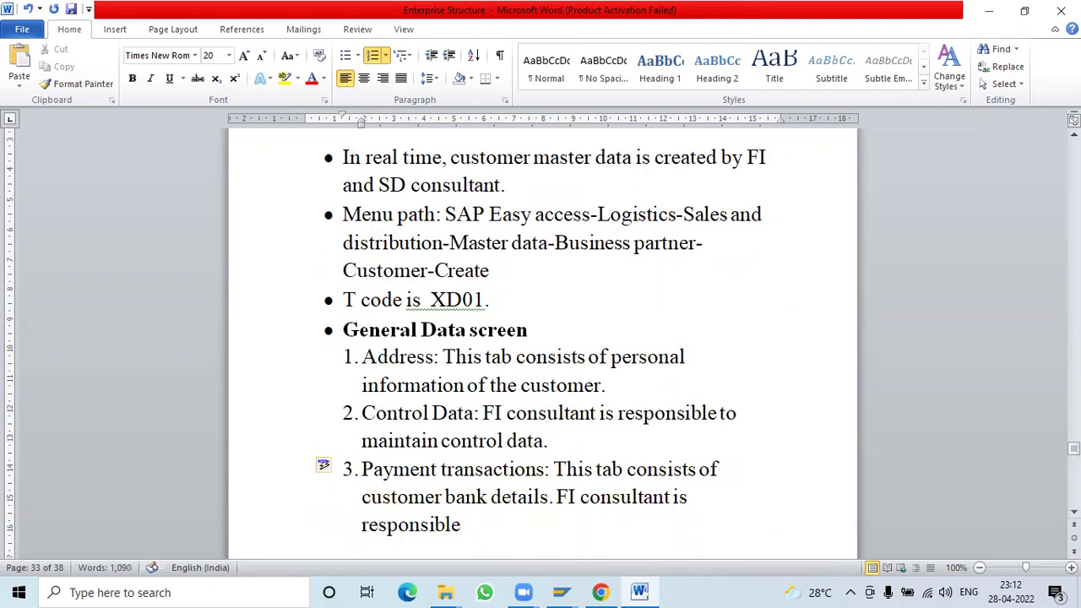
pyautogui.write(' to maintain this data.')
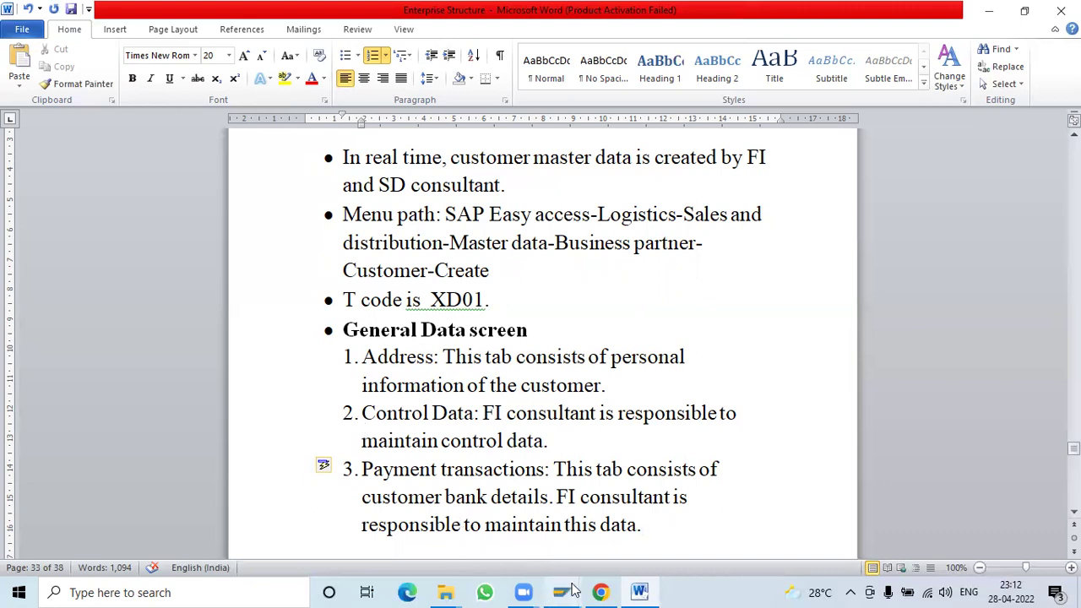
# - Switch to SAP to review the customer's Payment Transactions data and return to the Word notes
pyautogui.moveTo(561, 590)
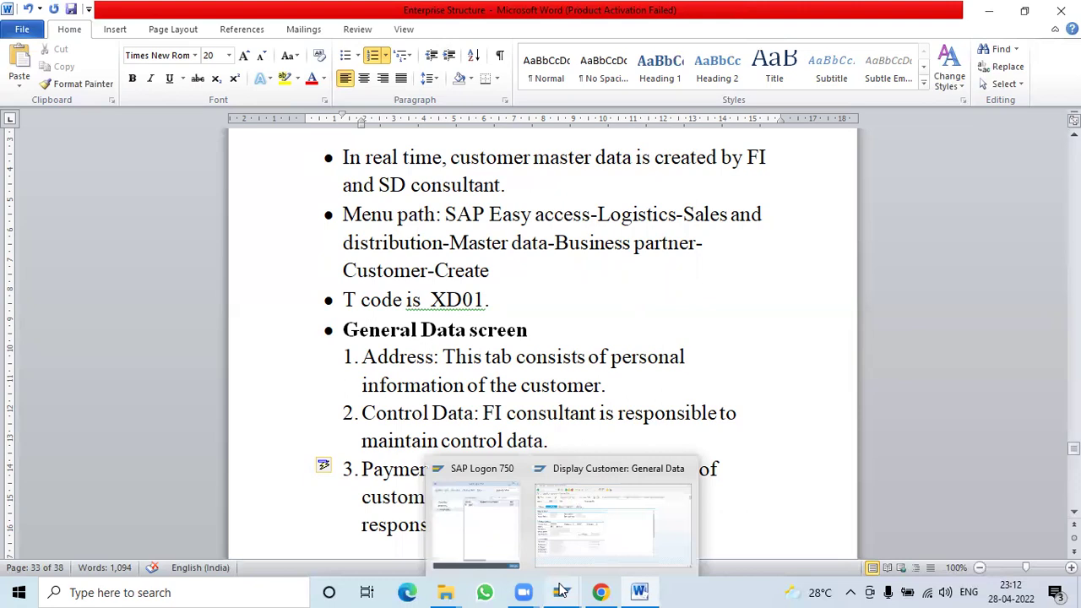
pyautogui.click(577, 521)
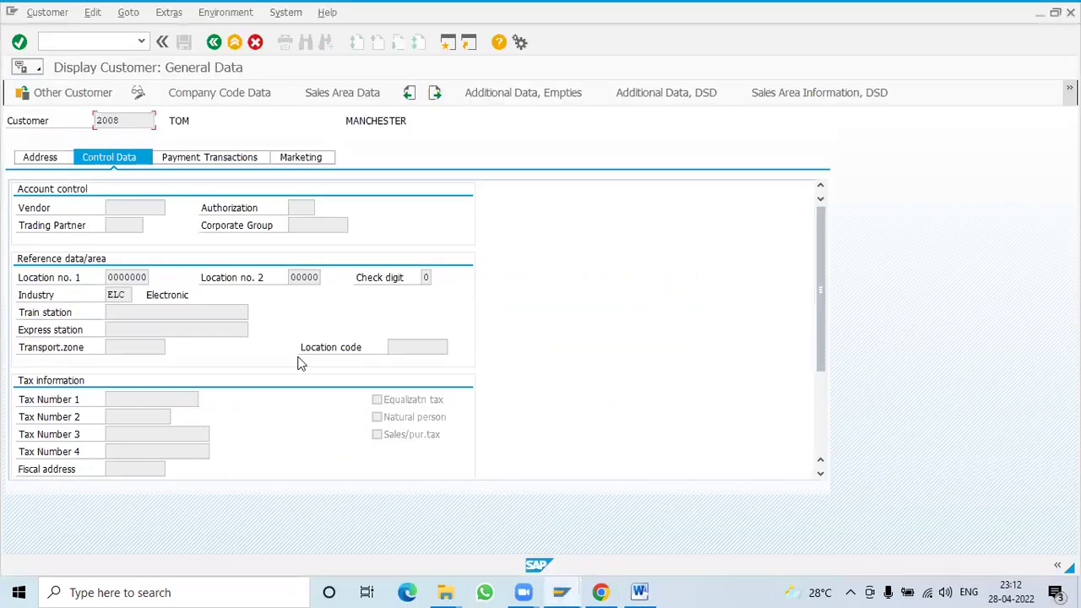
pyautogui.click(209, 158)
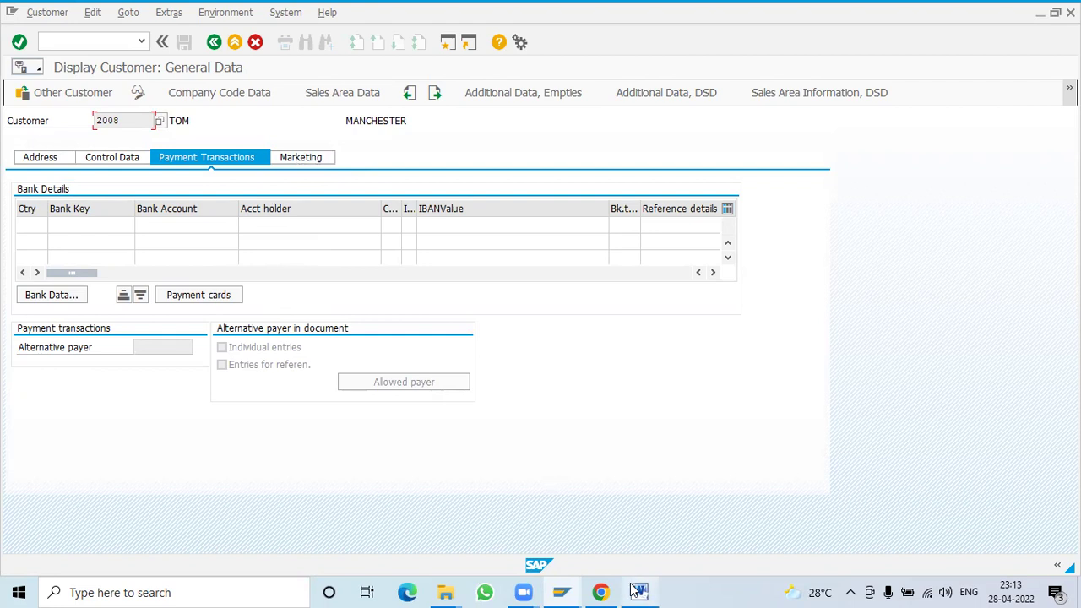
pyautogui.moveTo(638, 592)
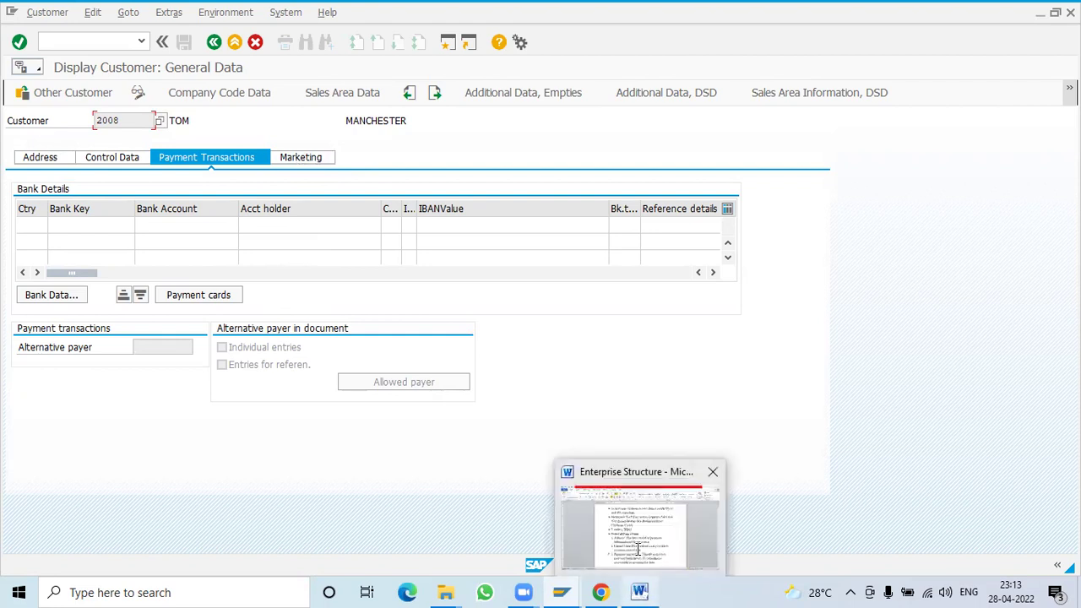
pyautogui.click(639, 549)
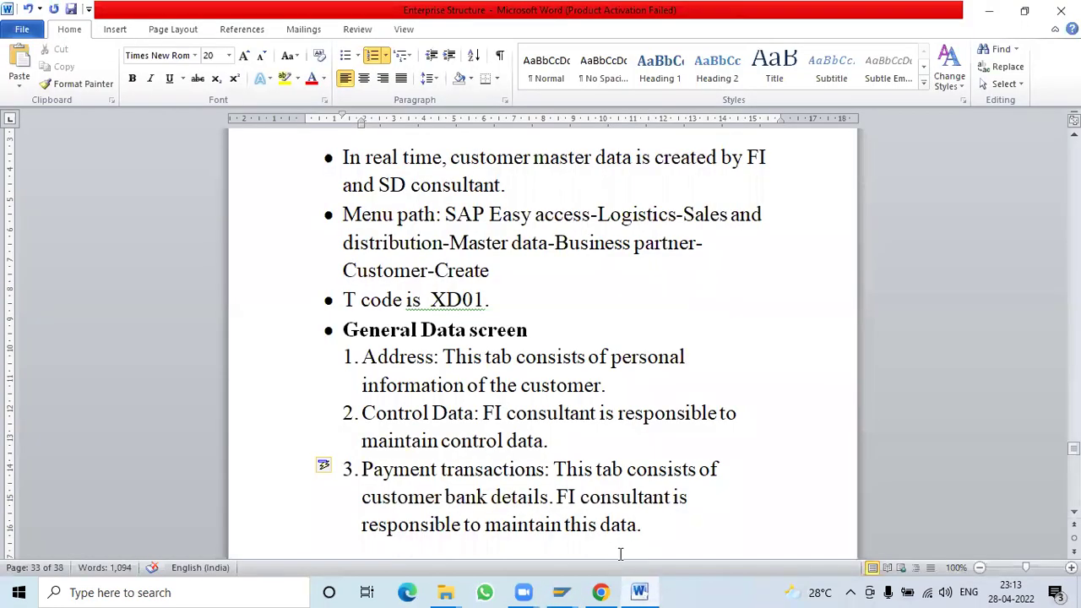
# - Add numbered item 4 below Payment transactions, reading "Marketing: SD consultant is responsible to maintain this data."
pyautogui.press('Return')
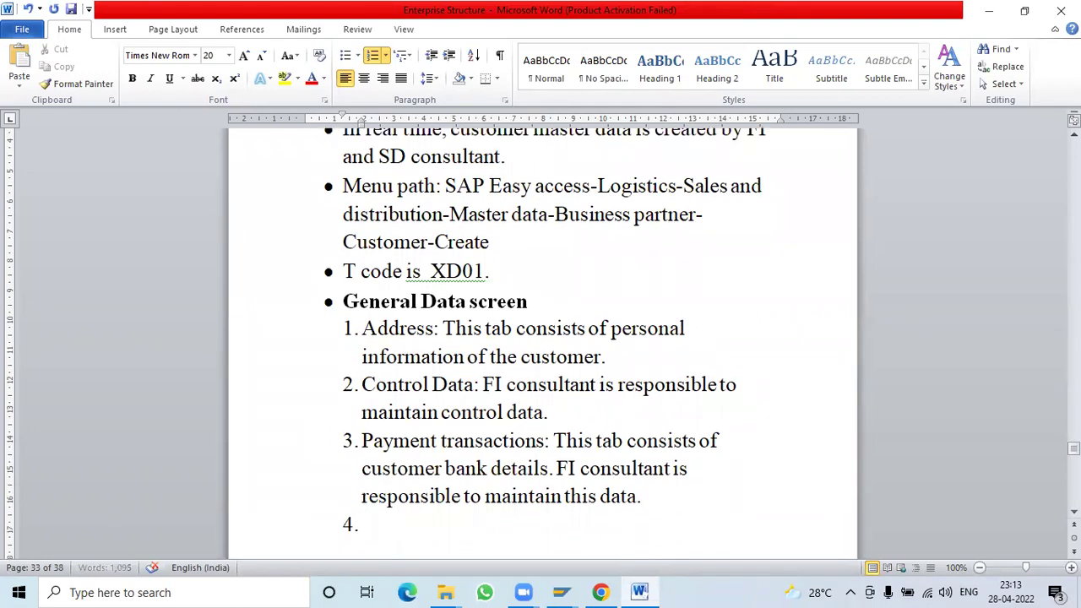
pyautogui.write('Marketing')
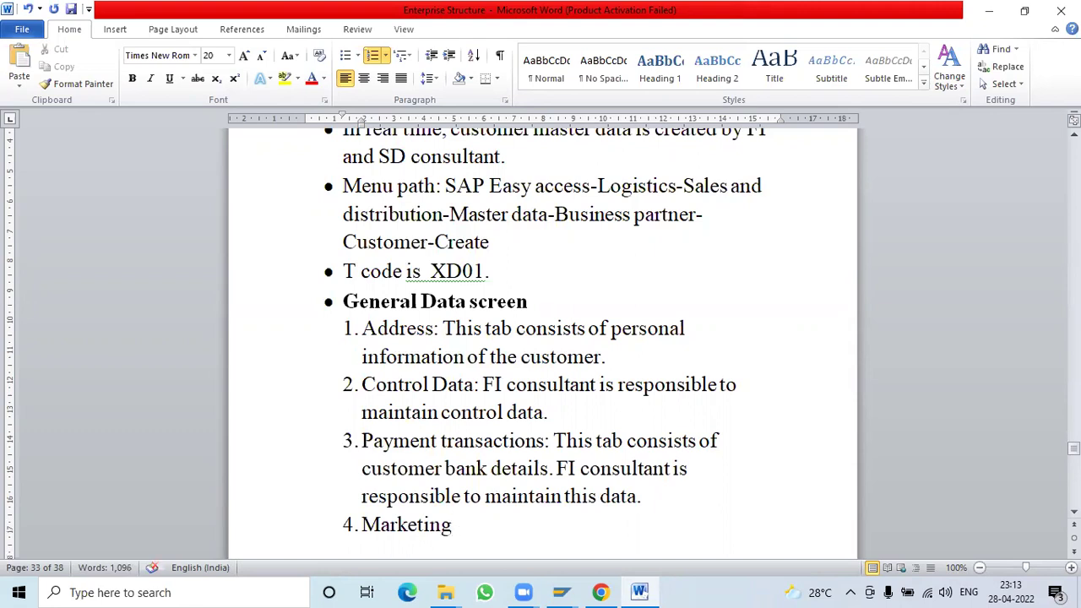
pyautogui.write(': SD consul')
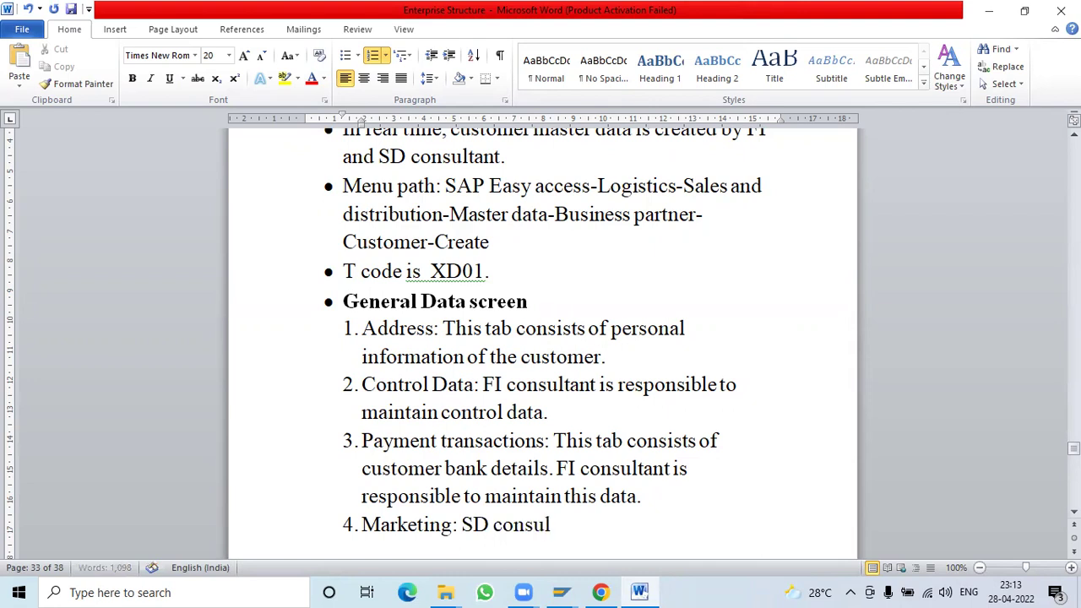
pyautogui.write('tant is respo')
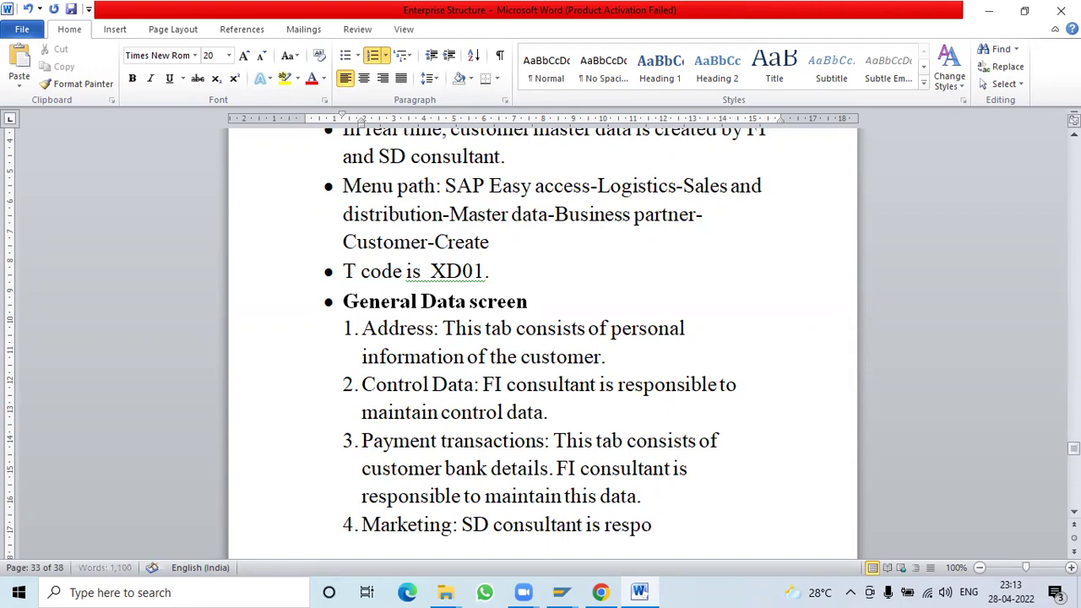
pyautogui.write('nsible')
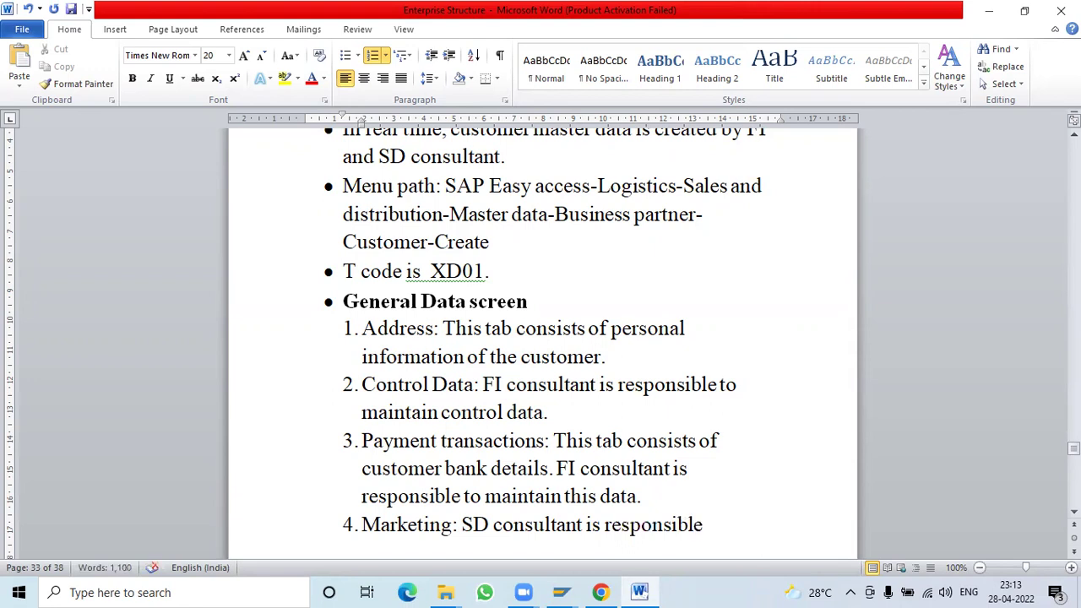
pyautogui.write(' to mai')
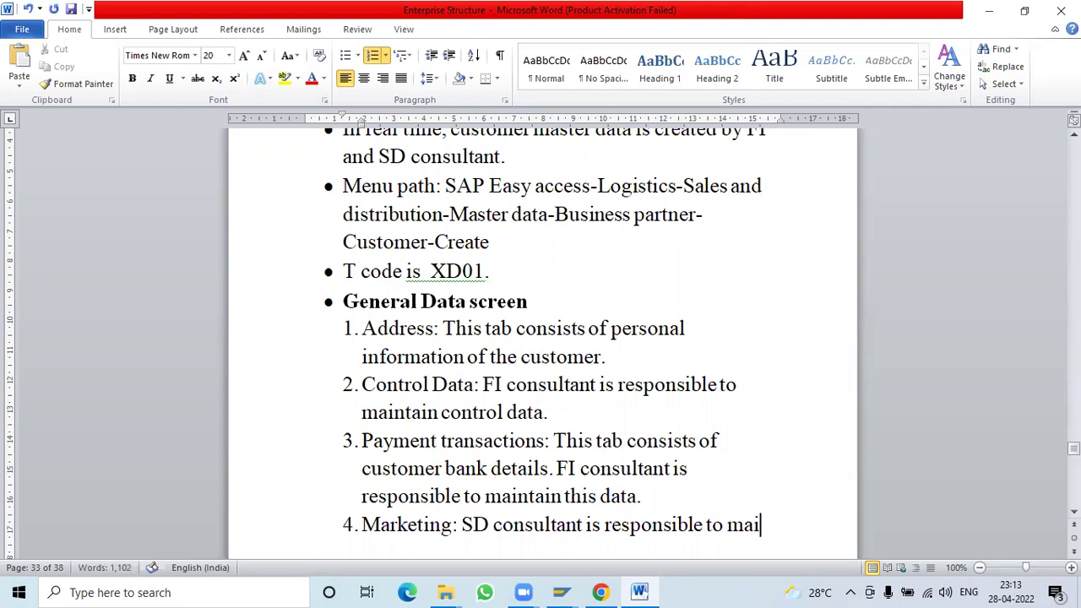
pyautogui.write('nta')
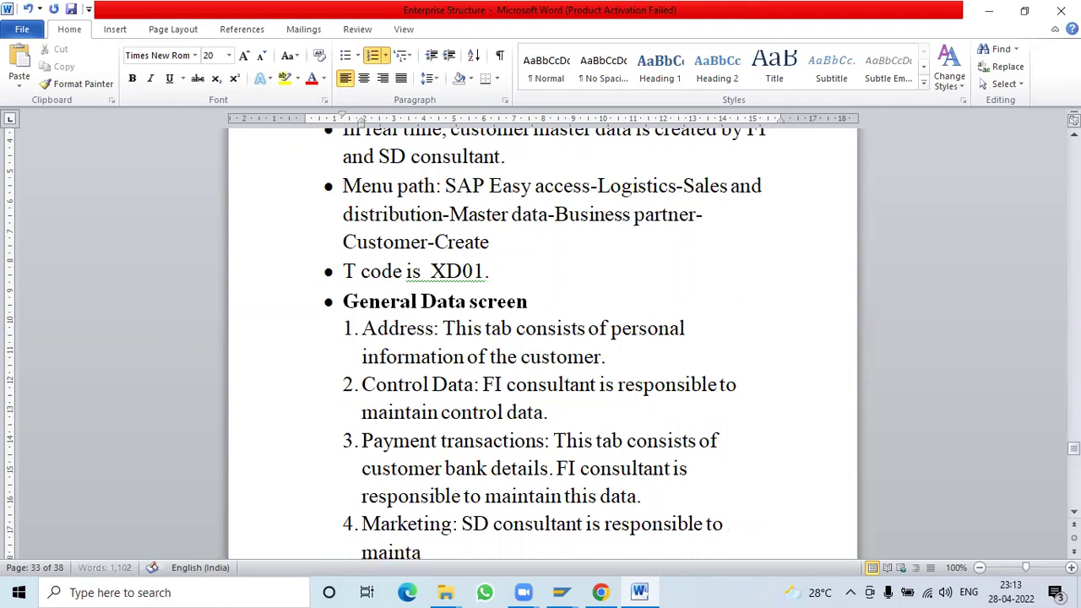
pyautogui.write('in this data.')
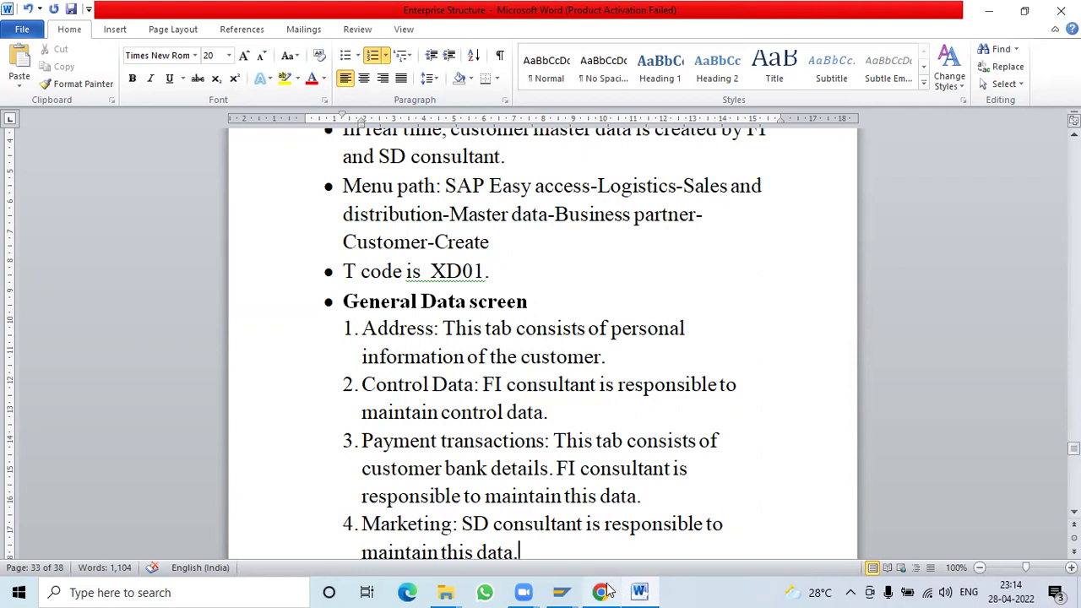
# - Switch to SAP to review the customer's Marketing data and return to the Word notes
pyautogui.moveTo(639, 589)
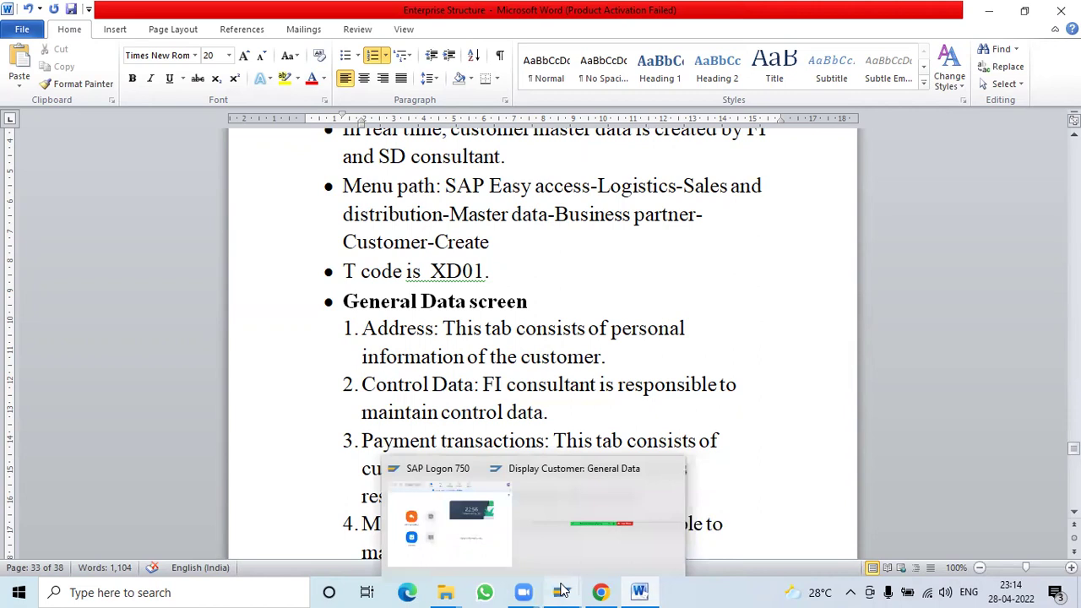
pyautogui.click(596, 537)
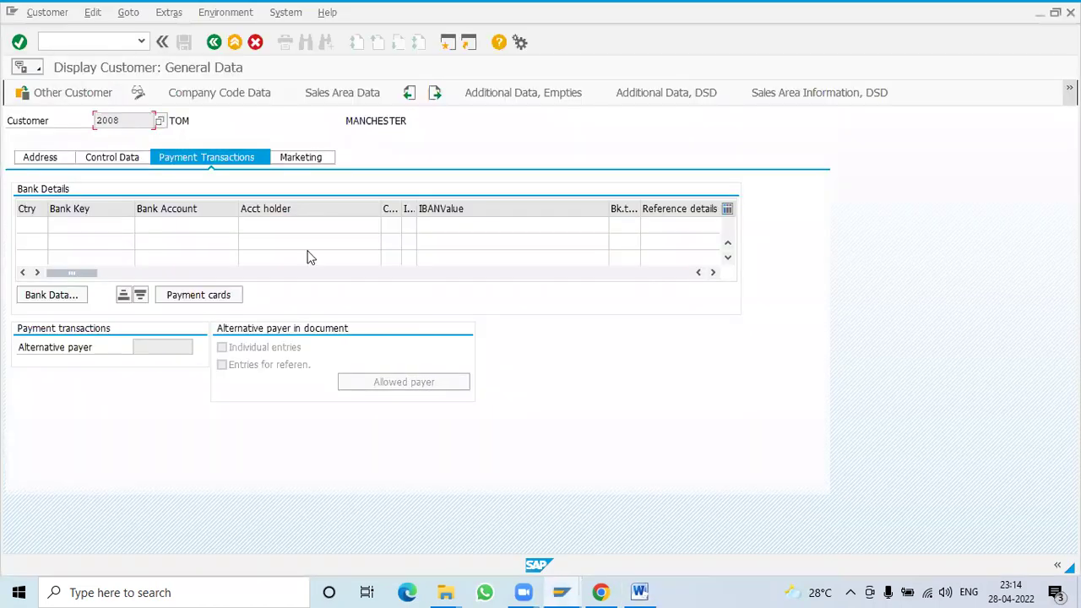
pyautogui.click(303, 158)
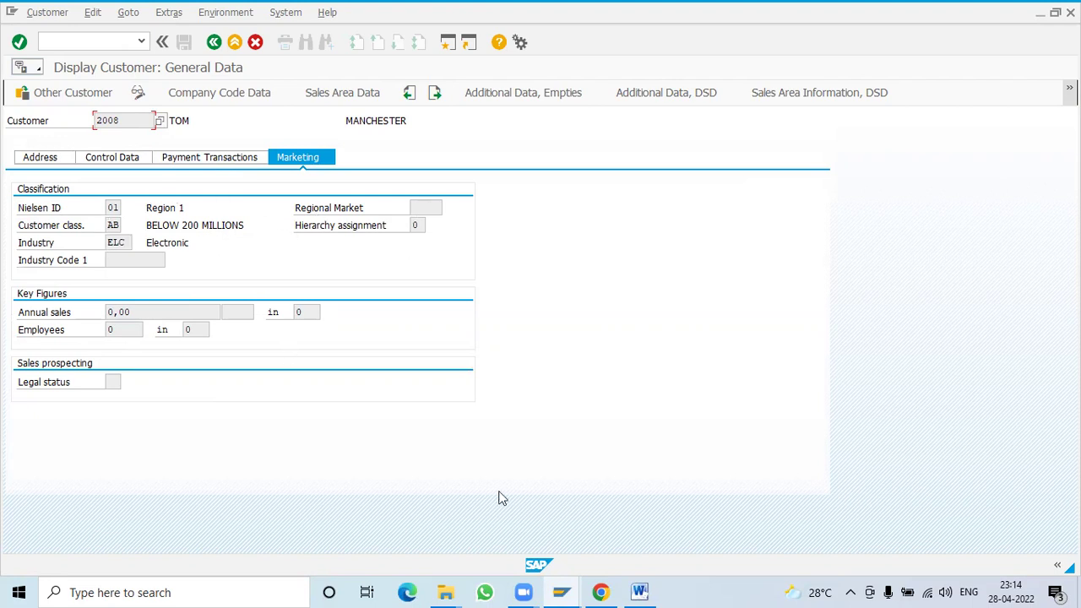
pyautogui.click(639, 590)
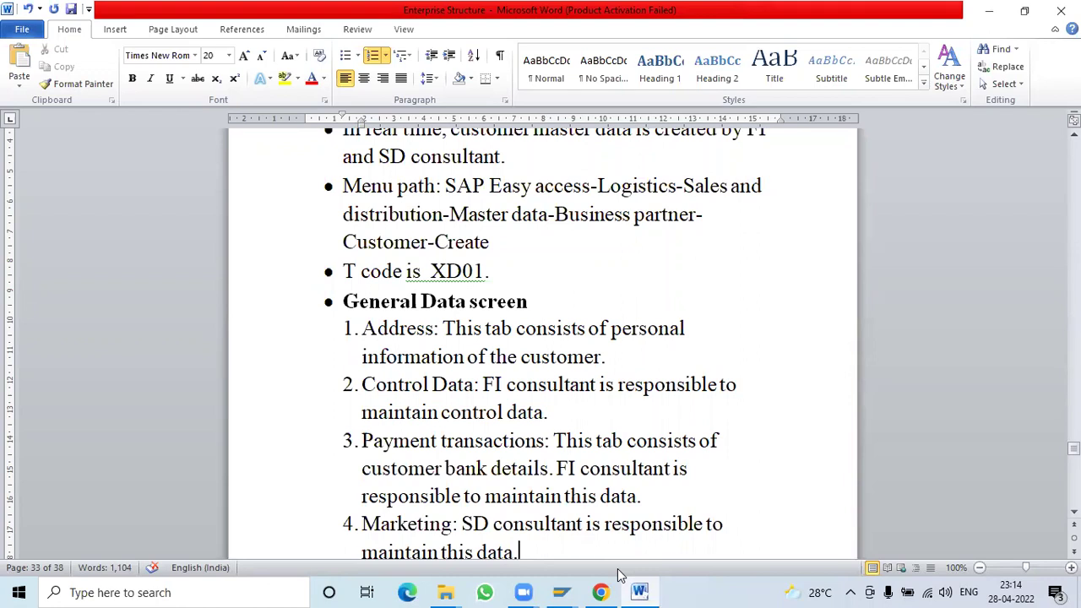
# - Add an unnumbered line below the Marketing item, and check the Nielsen ID field in SAP before returning to the Word notes
pyautogui.press('Return')
pyautogui.press('BackSpace')
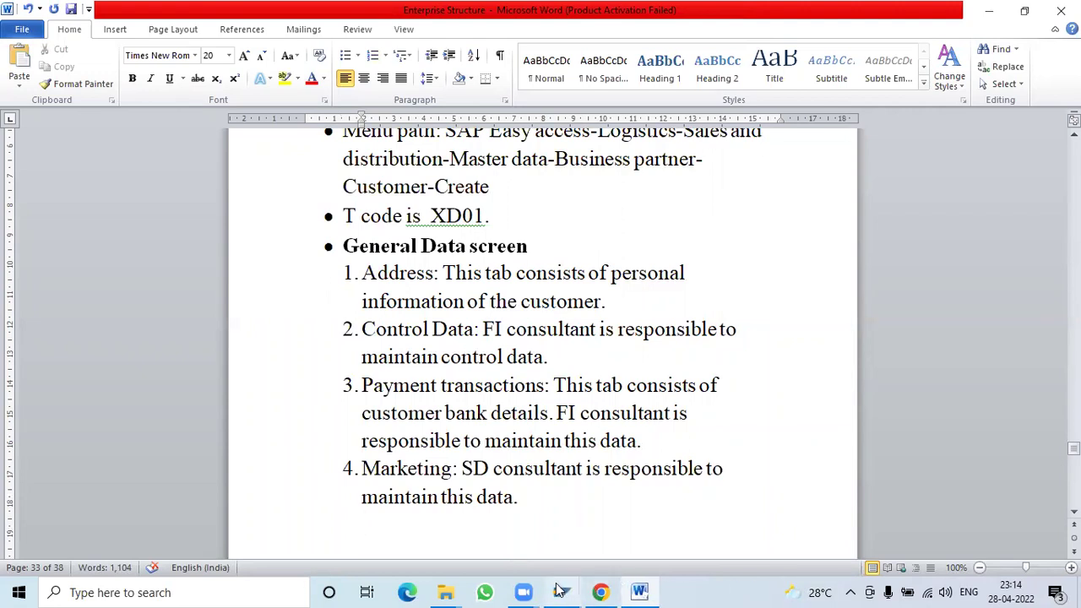
pyautogui.moveTo(563, 591)
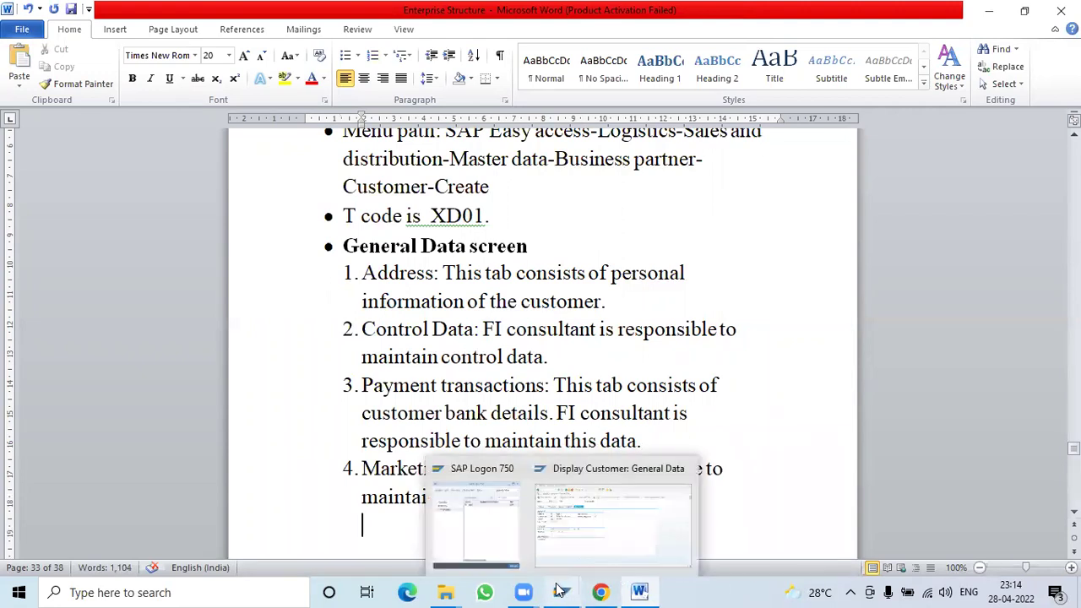
pyautogui.click(587, 553)
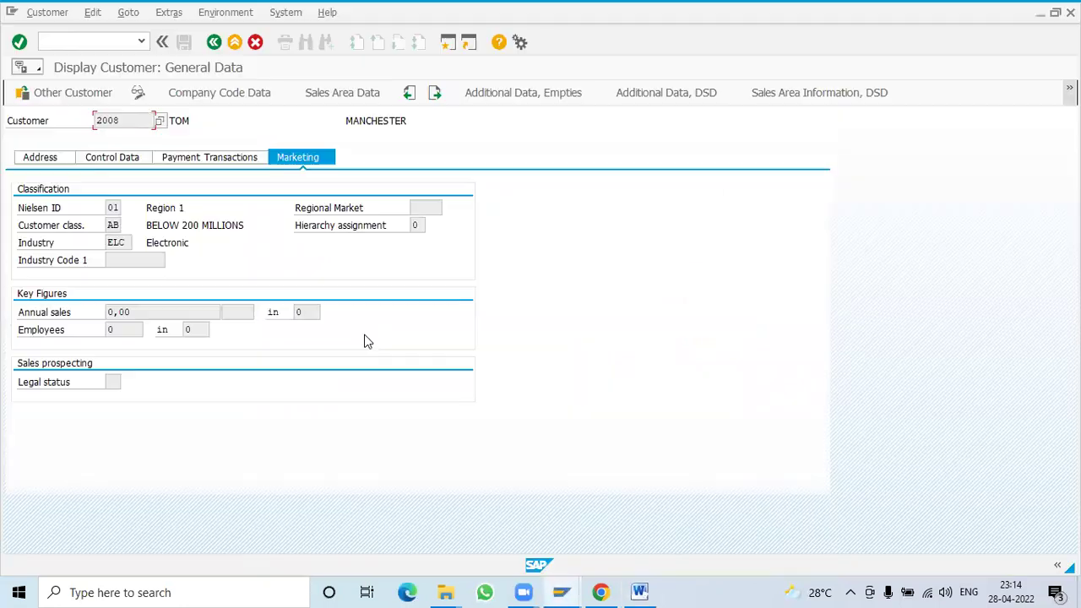
pyautogui.click(42, 213)
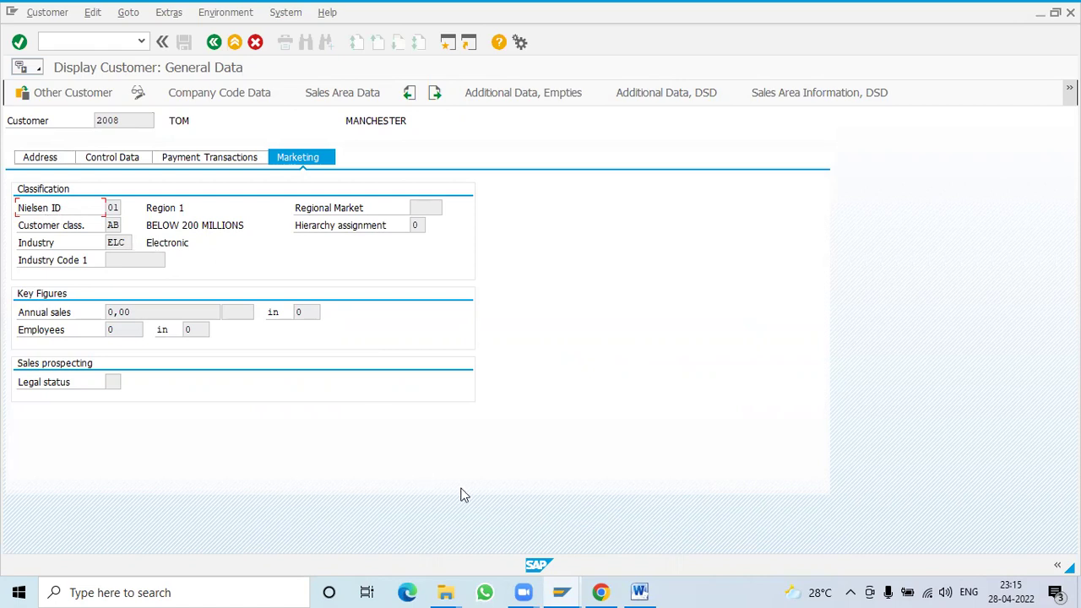
pyautogui.click(640, 591)
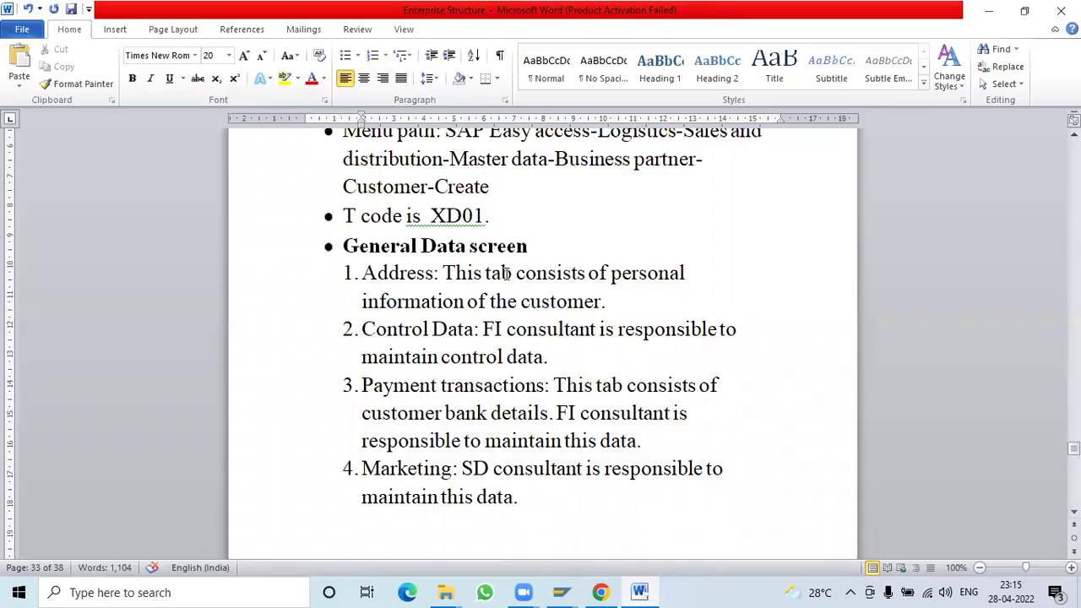
# - Make the new line a round-bulleted sub-item reading "Nielsen ID: This is used to indicate customer's location of subsidiaries."
pyautogui.click(358, 55)
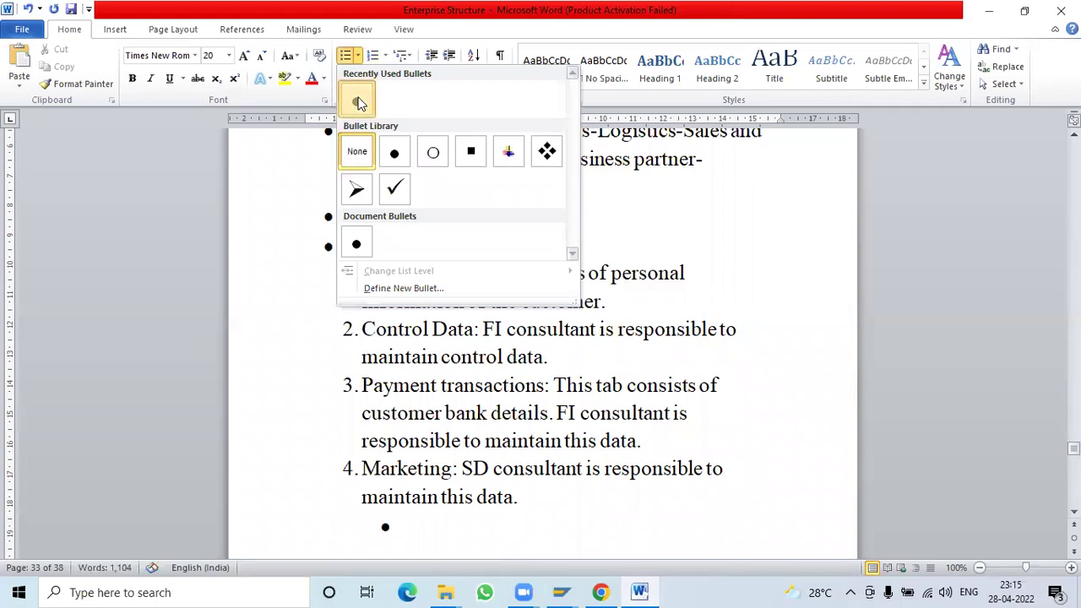
pyautogui.click(358, 100)
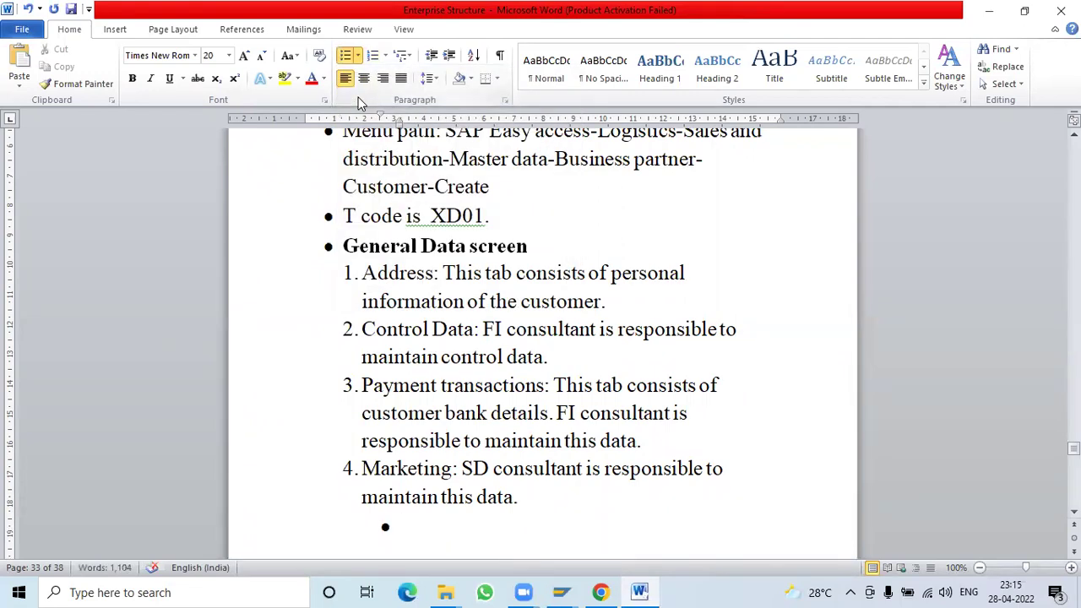
pyautogui.write('Nielsen ID:')
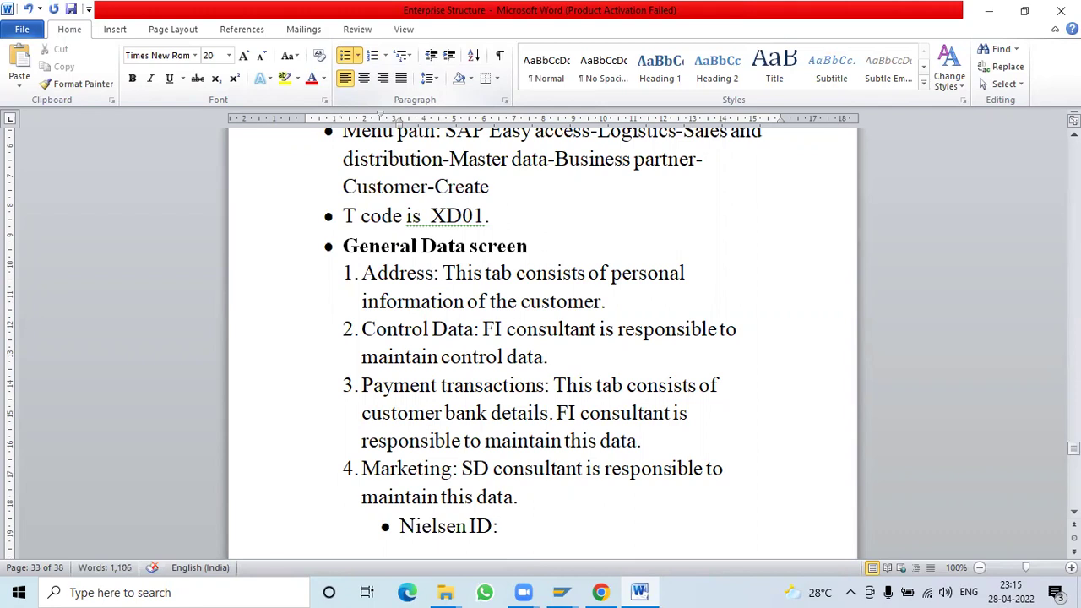
pyautogui.write('This is u')
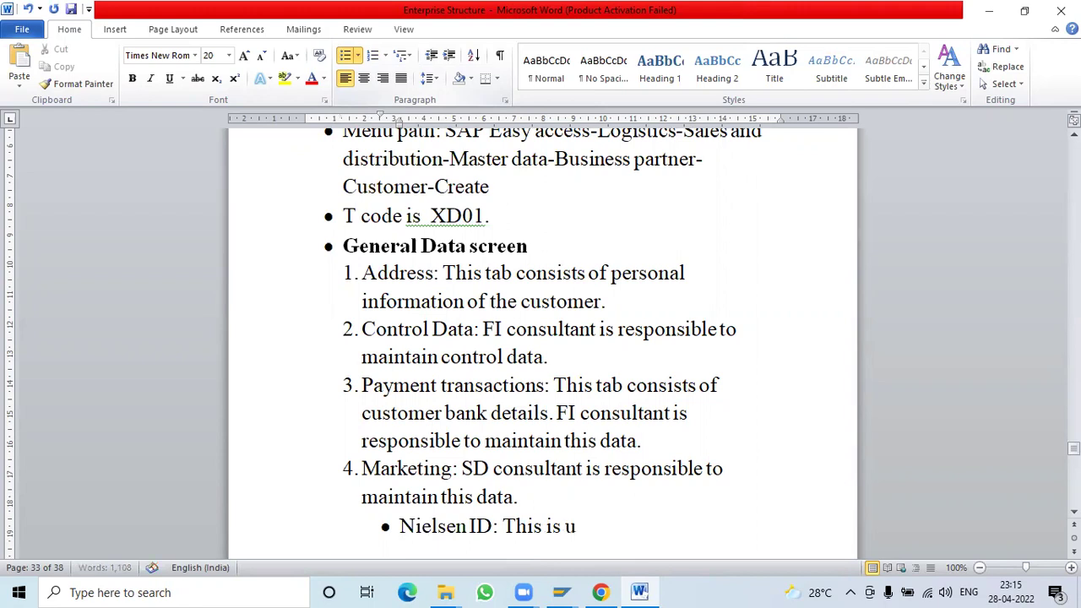
pyautogui.write('sed to indicat')
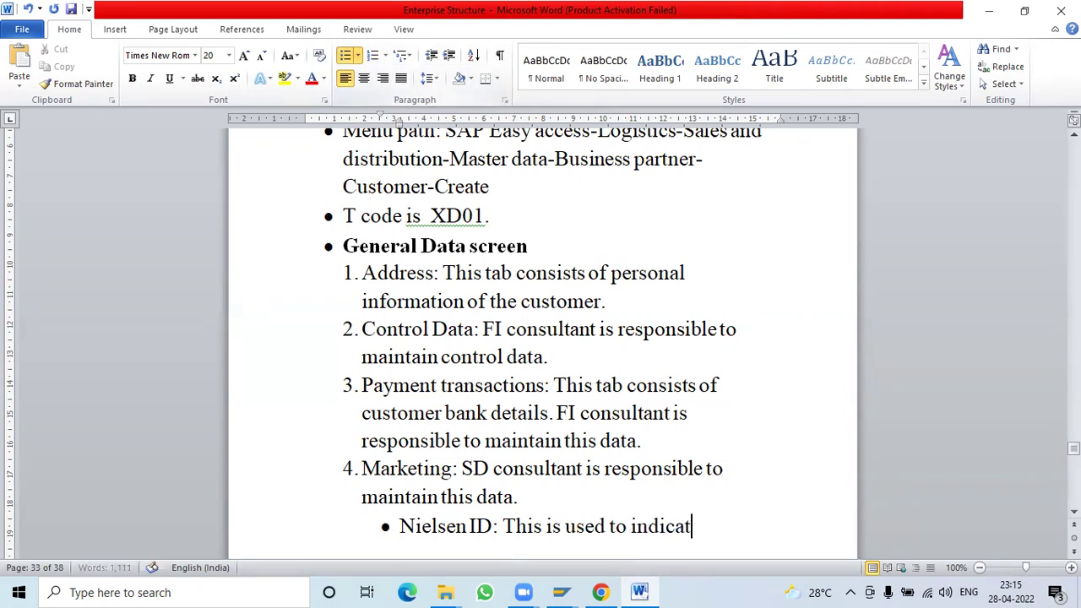
pyautogui.write('e custom')
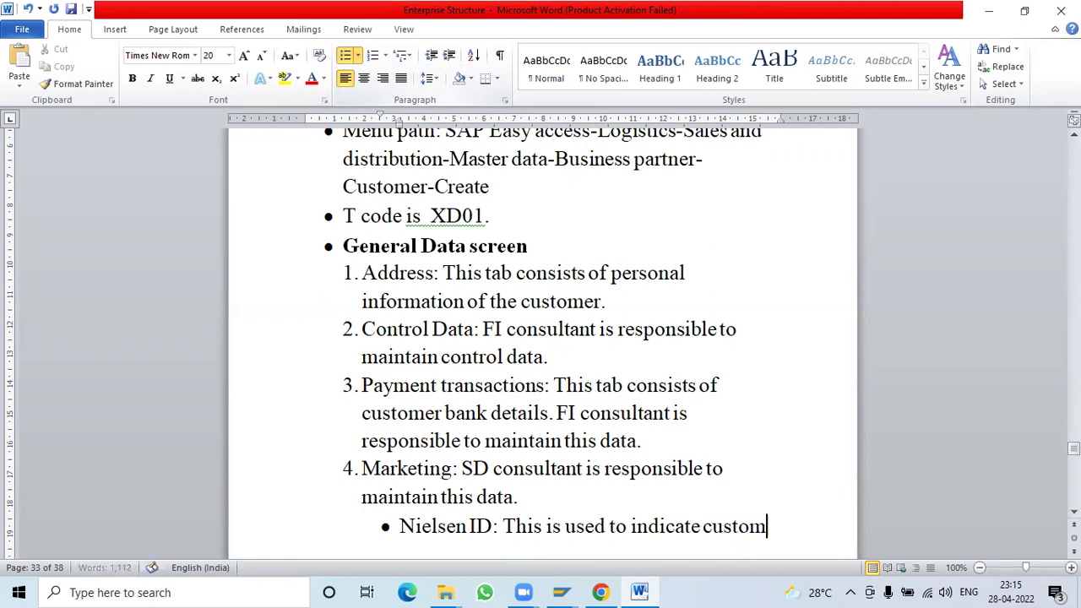
pyautogui.write('er')
pyautogui.write('"')
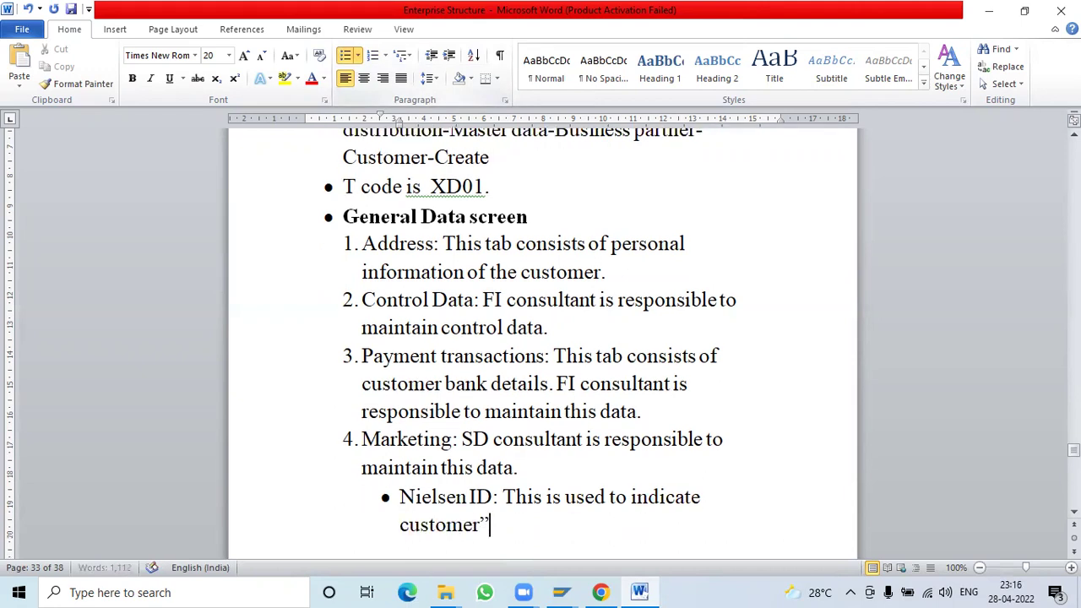
pyautogui.press('BackSpace')
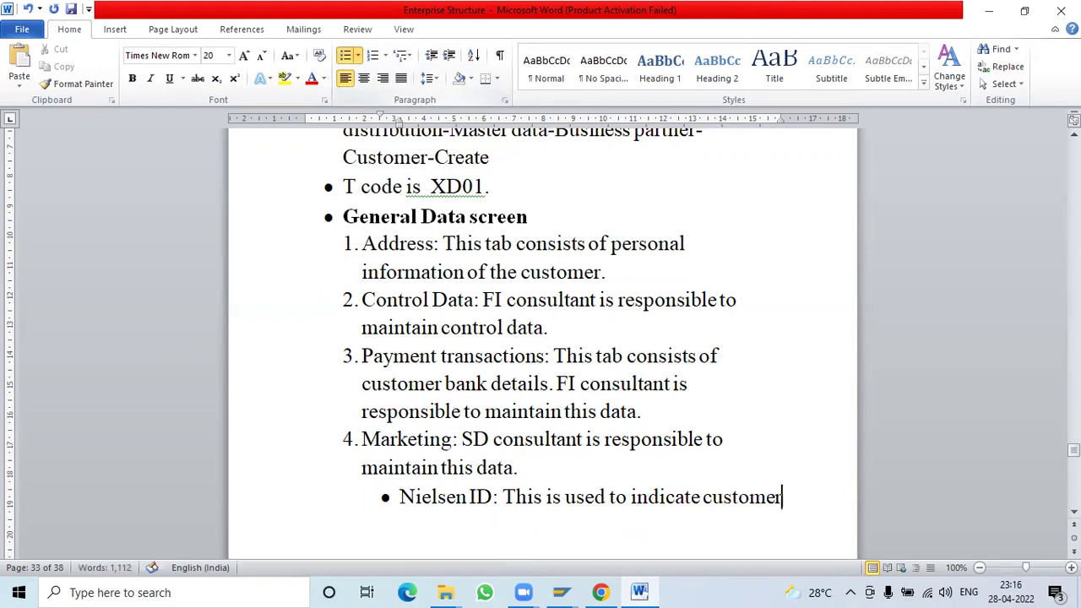
pyautogui.write("'s")
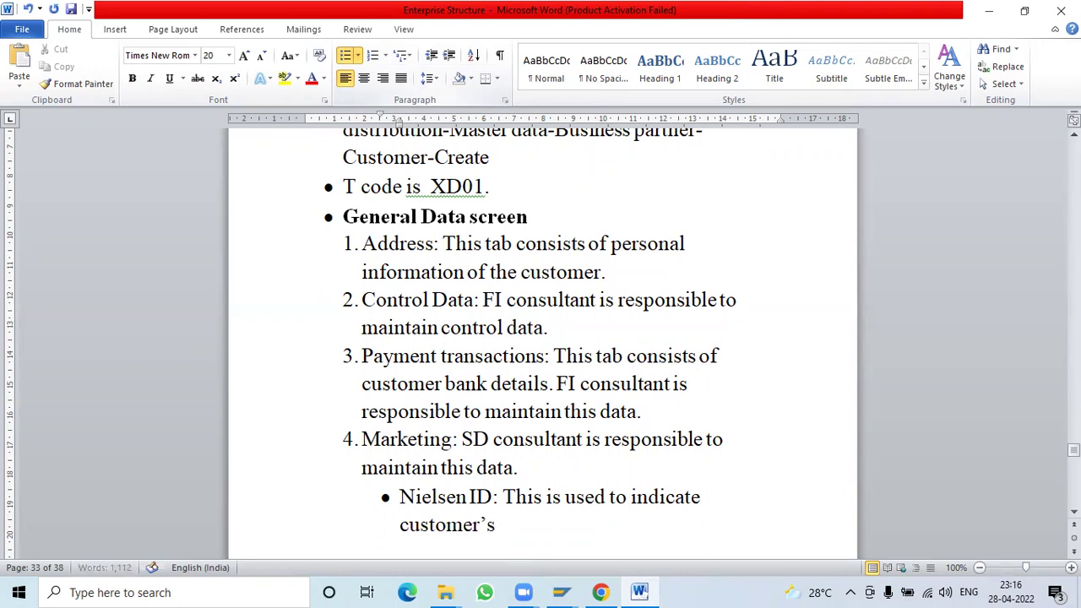
pyautogui.write(' location ')
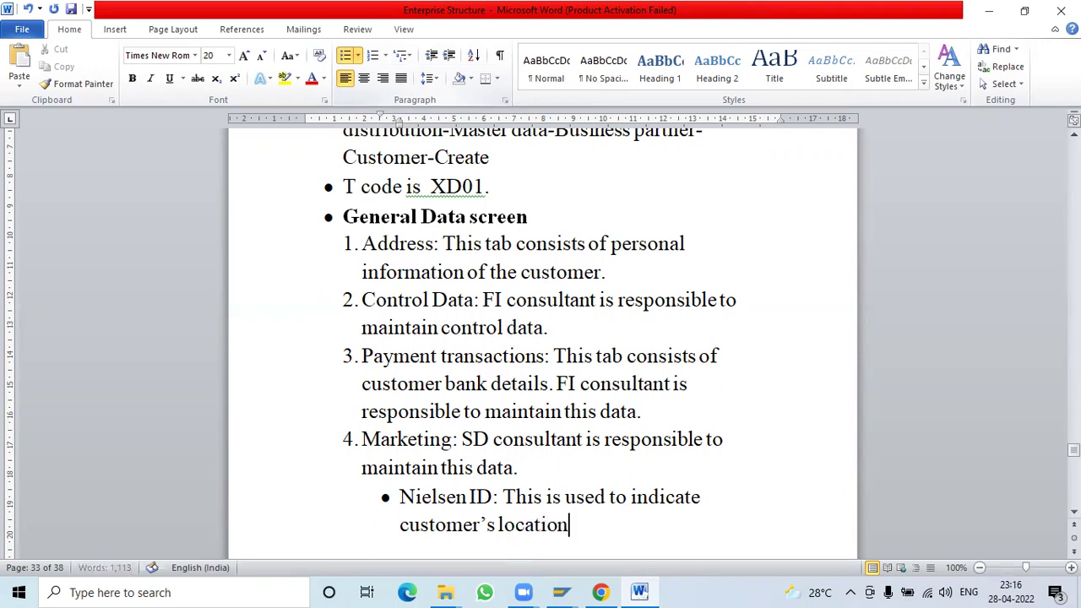
pyautogui.write('of subsidiaries')
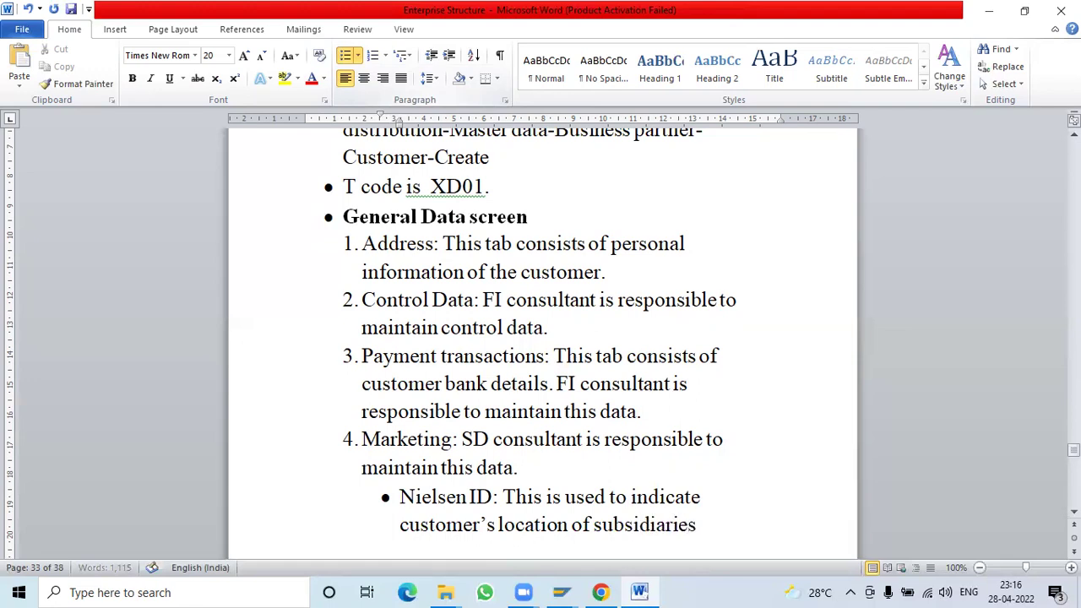
pyautogui.write('.')
# - Start another bullet below Nielsen ID, and check the Customer class field in SAP before returning to the Word notes
pyautogui.press('Return')
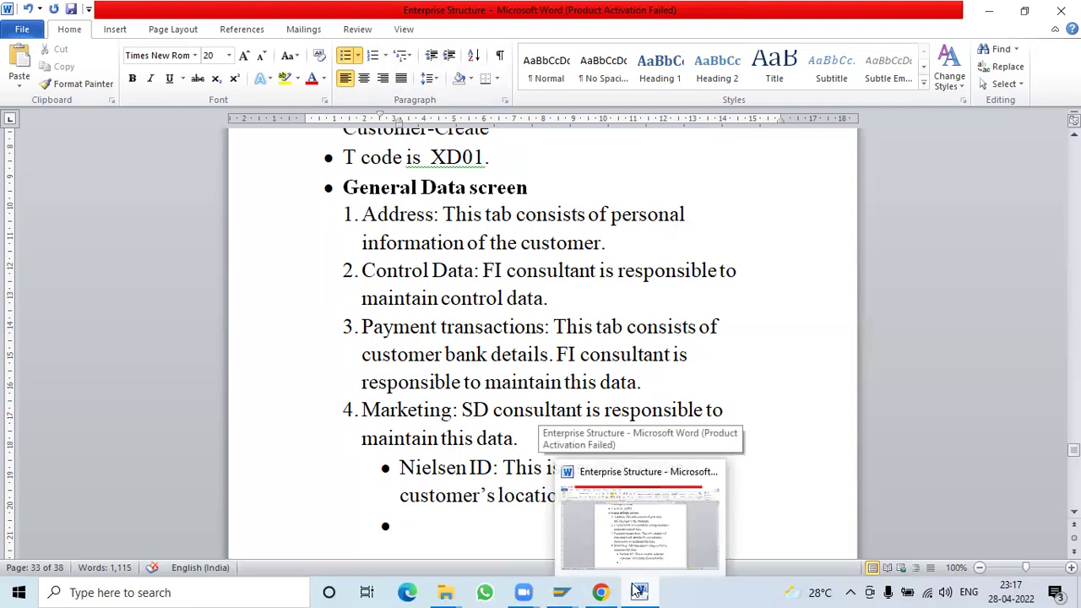
pyautogui.moveTo(560, 589)
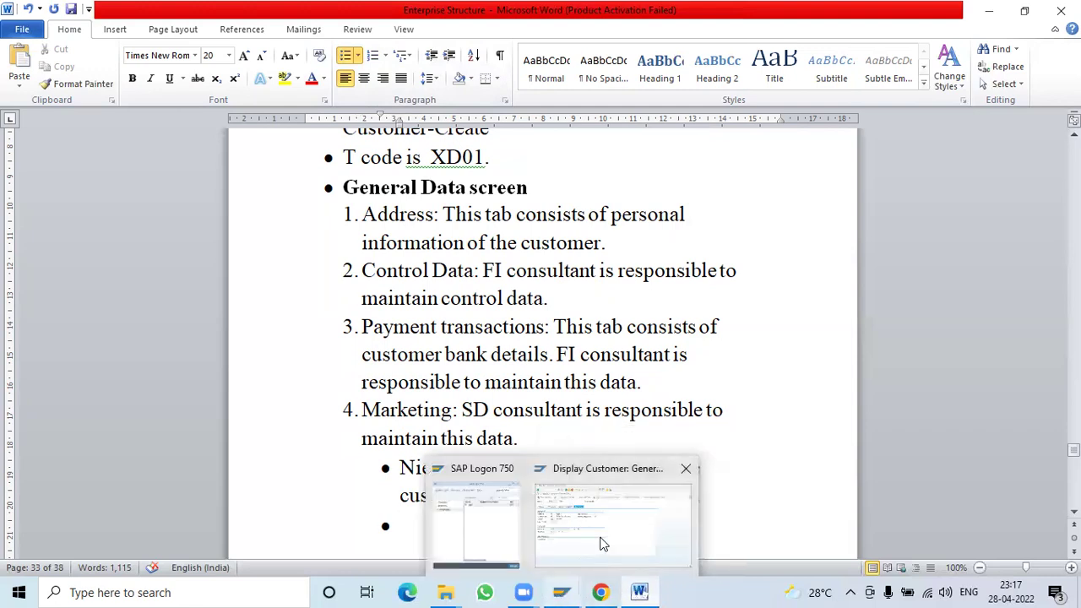
pyautogui.click(581, 532)
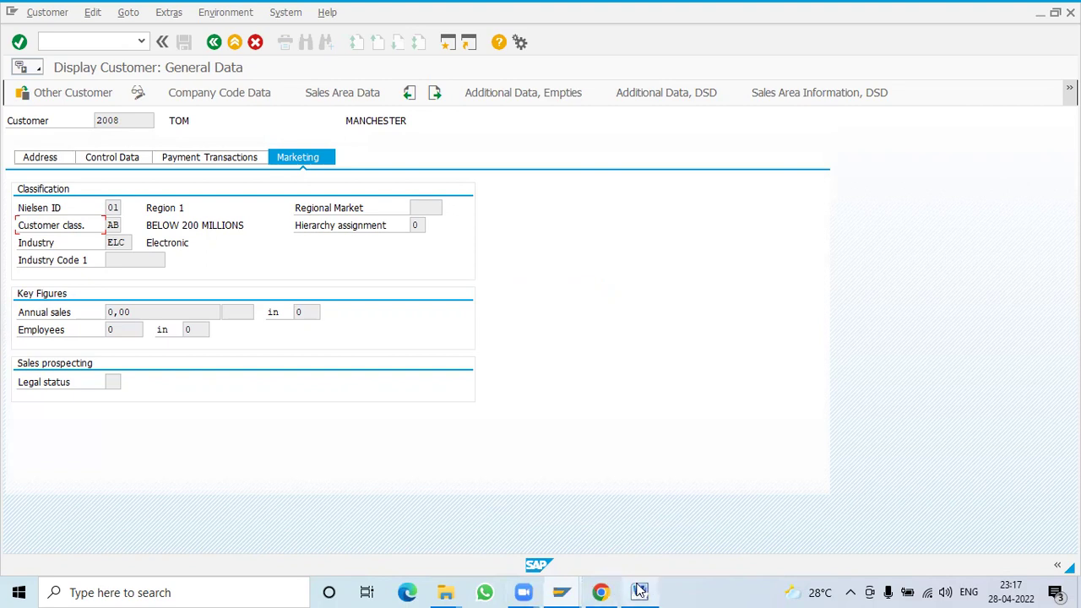
pyautogui.click(641, 557)
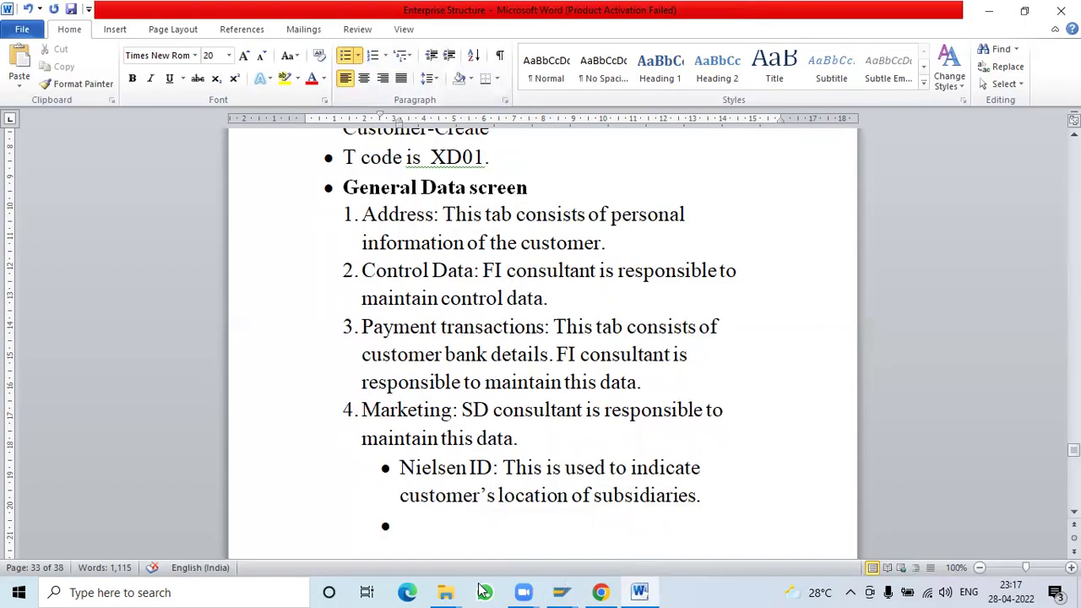
# - Write "Customer class: Classifying the customer based on their sales turnover." in the empty bullet and end the bulleted list below it
pyautogui.write('C')
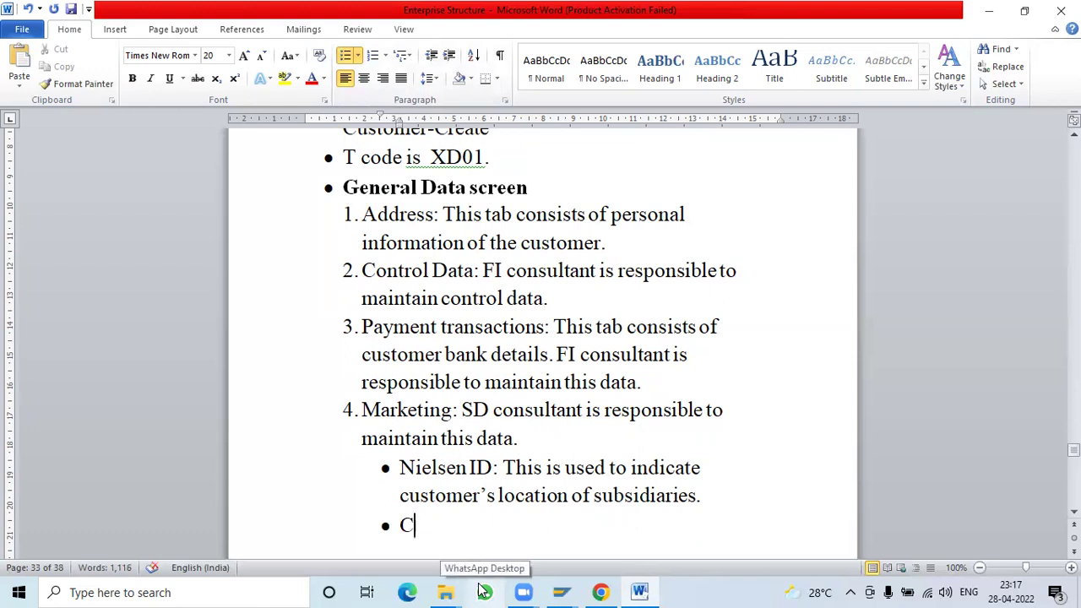
pyautogui.write('ustomer')
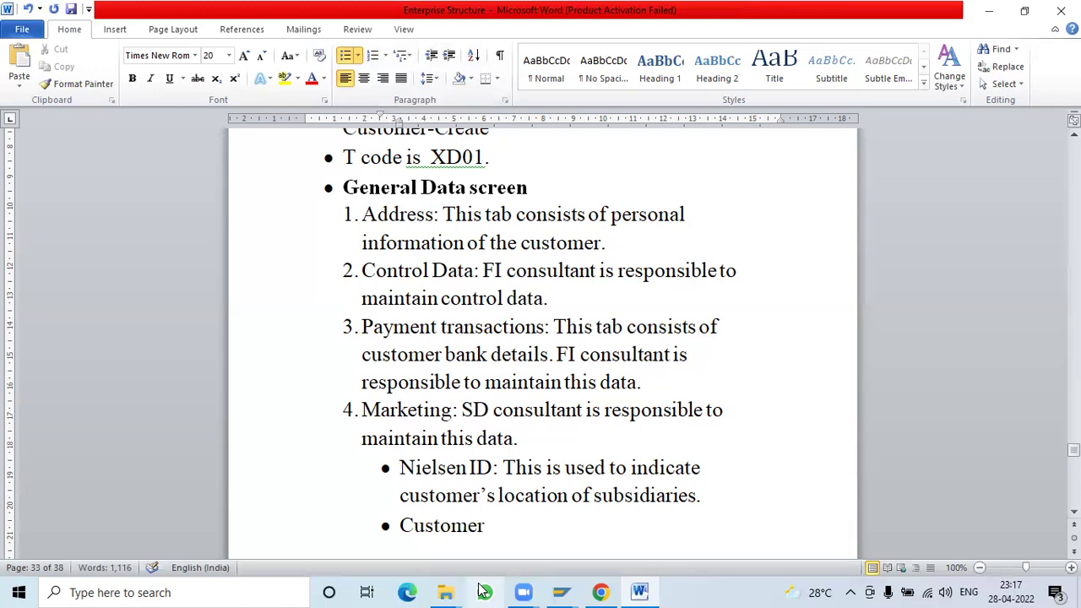
pyautogui.write(' class: Cla')
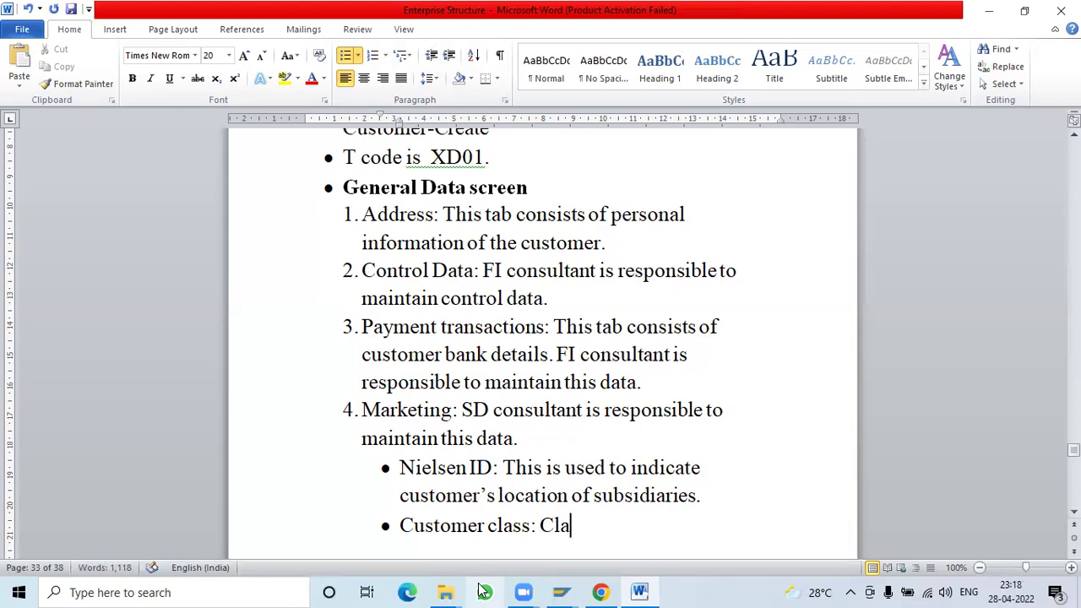
pyautogui.write('ssifying th')
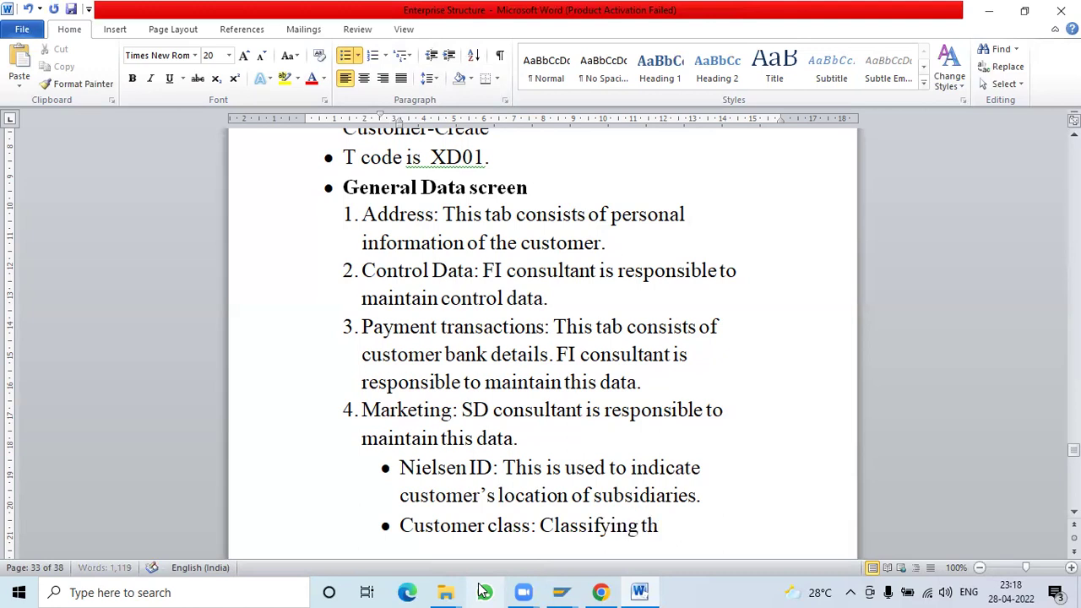
pyautogui.write('e customer')
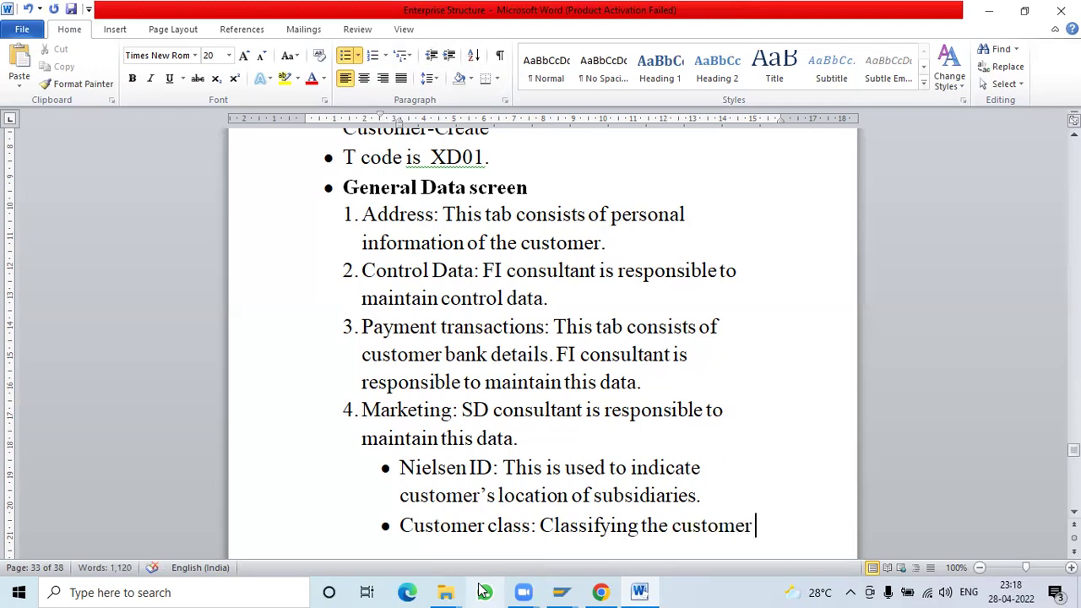
pyautogui.write(' bas')
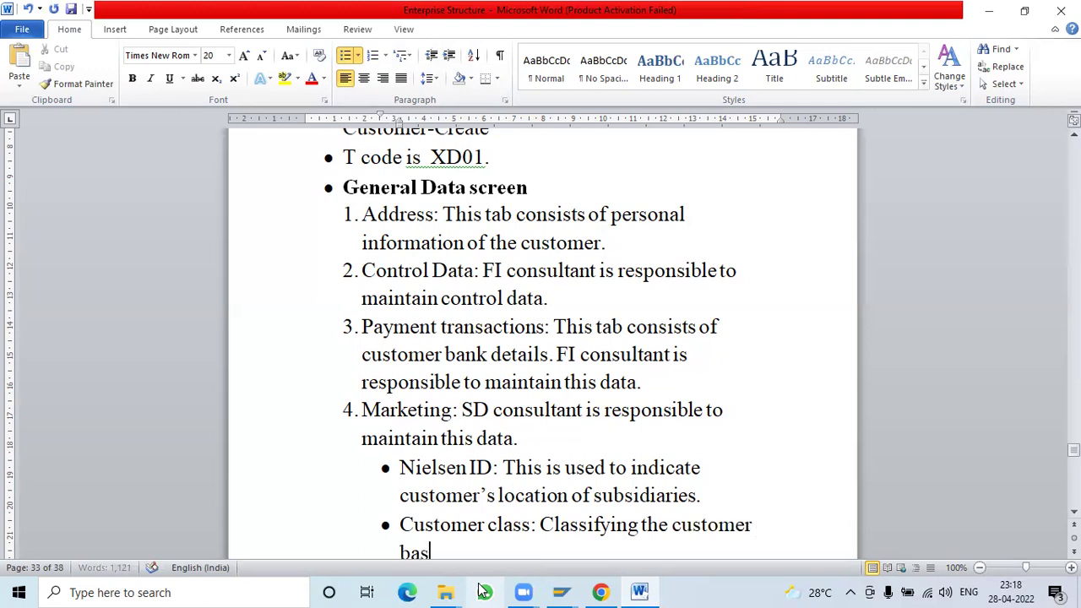
pyautogui.write('ed on their')
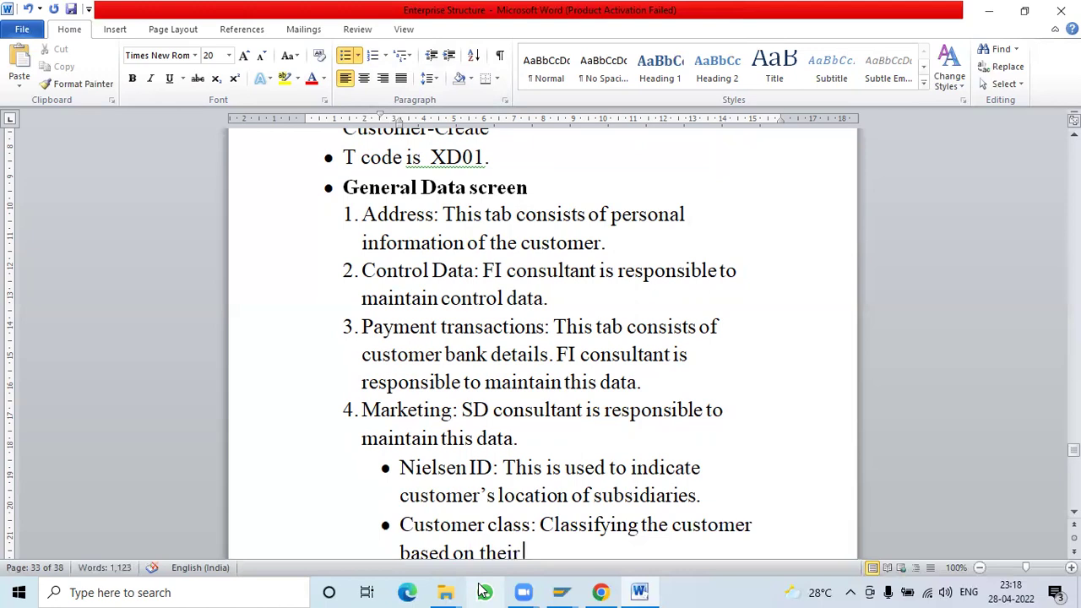
pyautogui.write(' sales tu')
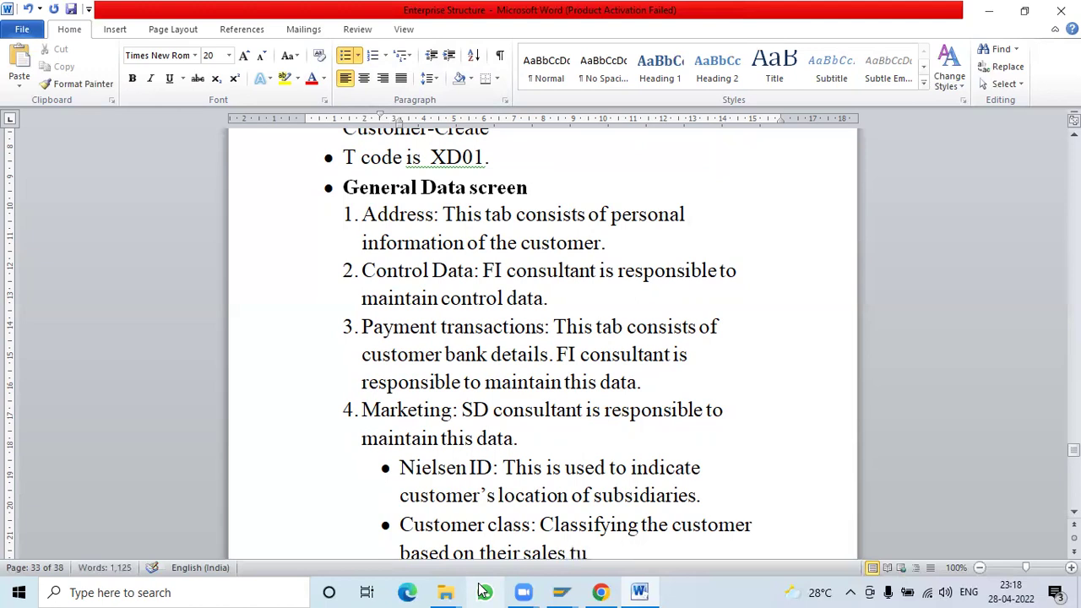
pyautogui.write('rnover.')
pyautogui.press('Return')
pyautogui.press('Return')
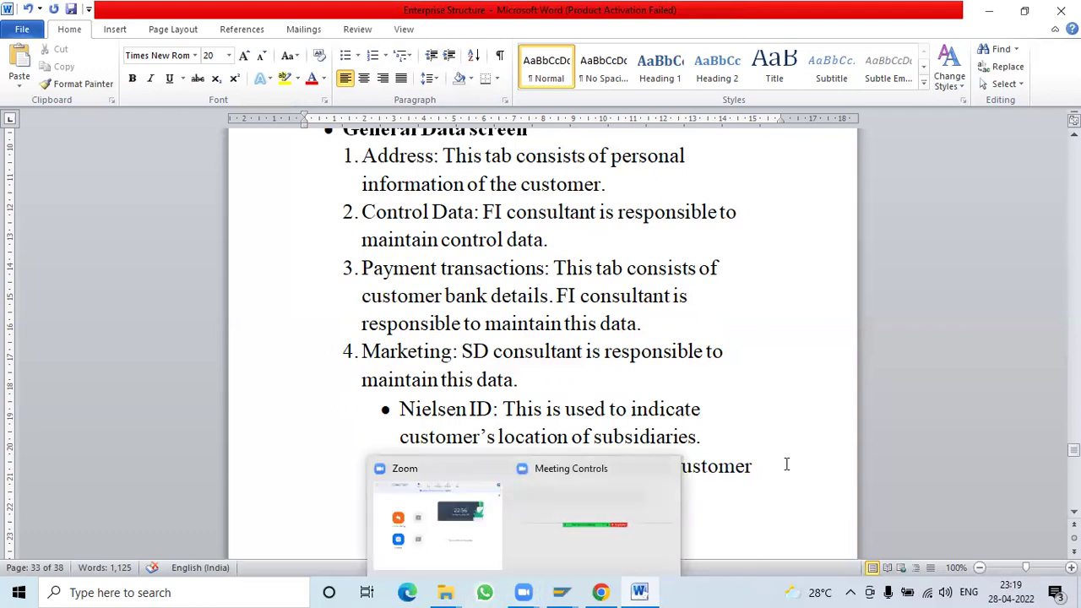
# - Append "The purpose is to give discounts and fix credit limits." to the end of the Customer class bullet
pyautogui.click(651, 495)
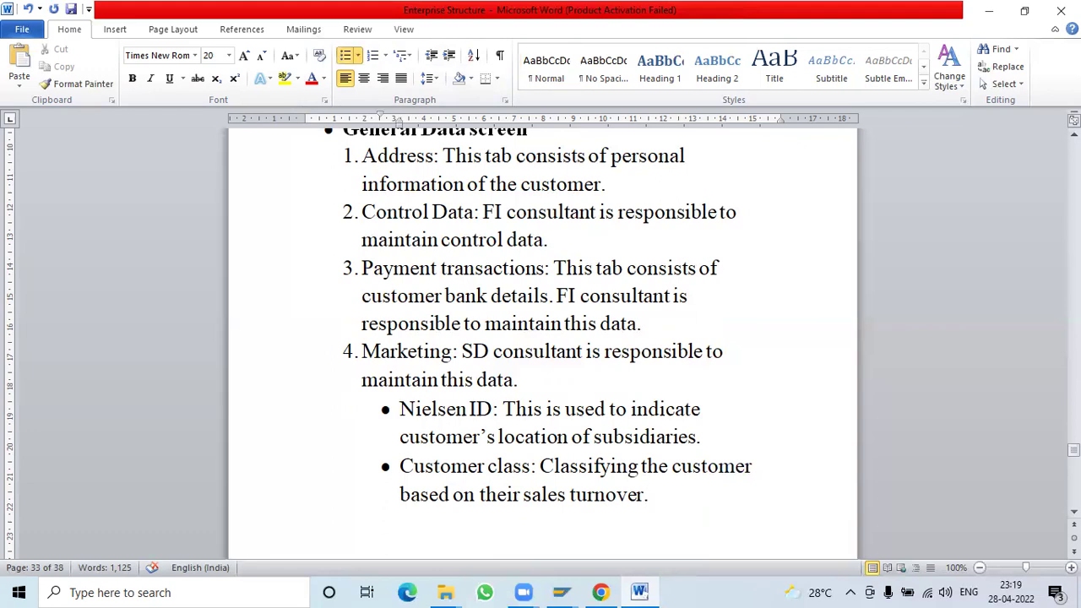
pyautogui.write('The pur')
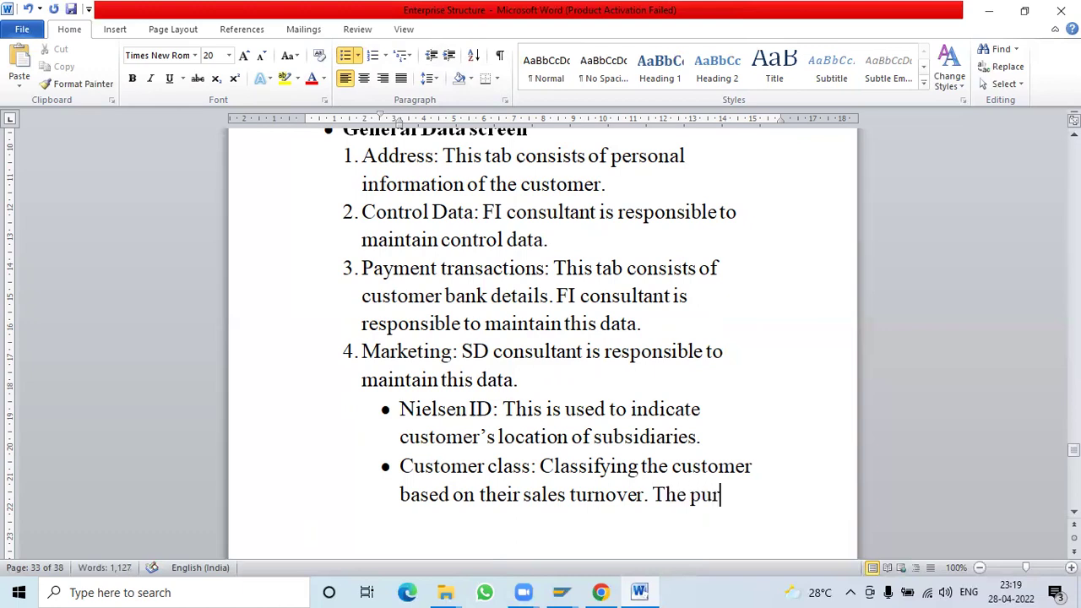
pyautogui.write('pose is to')
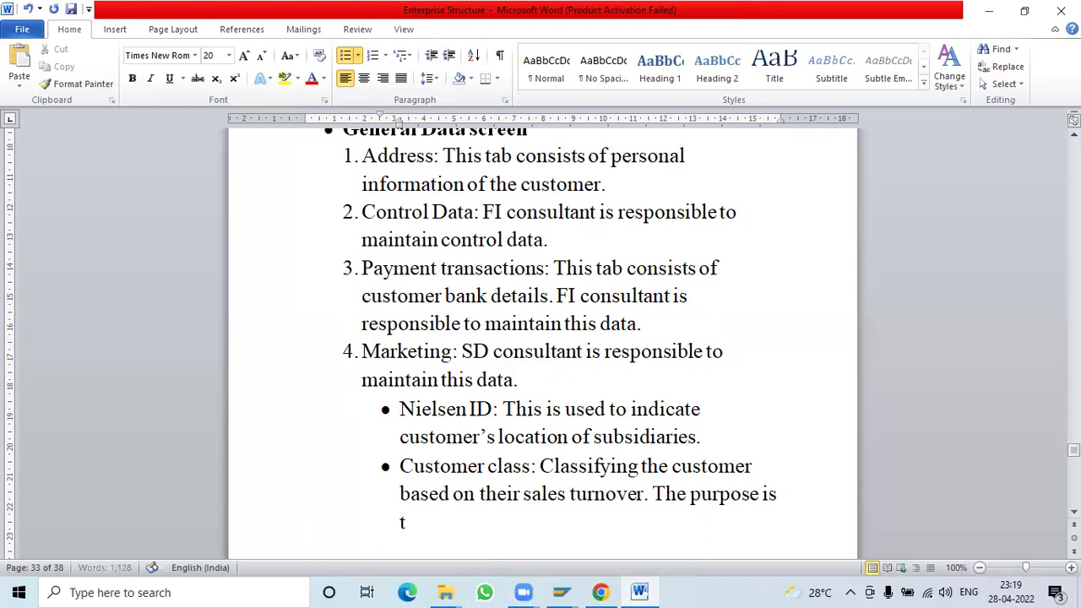
pyautogui.write(' give')
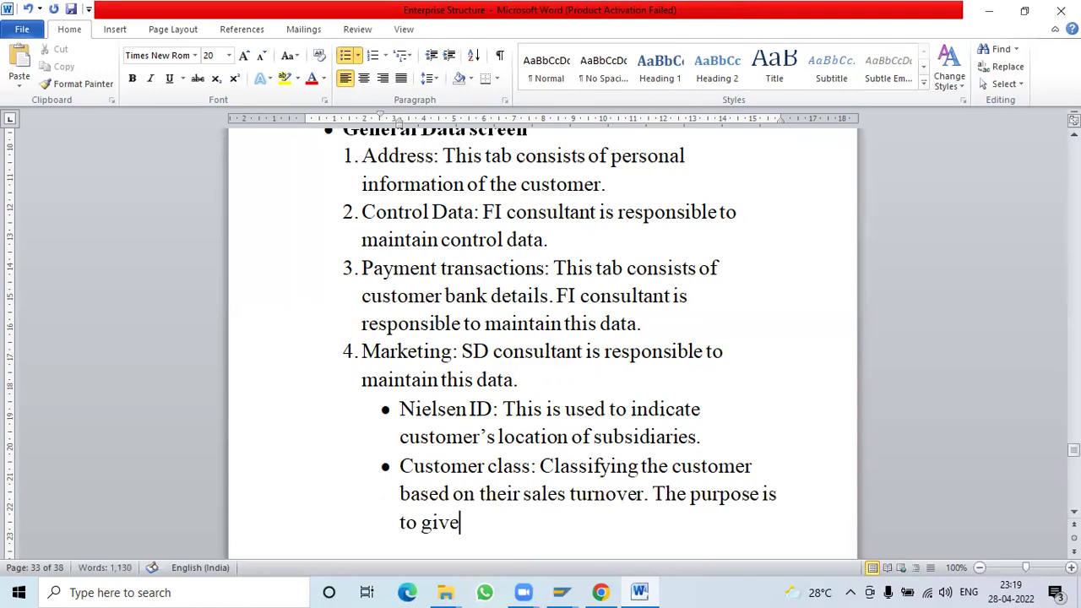
pyautogui.write(' discou')
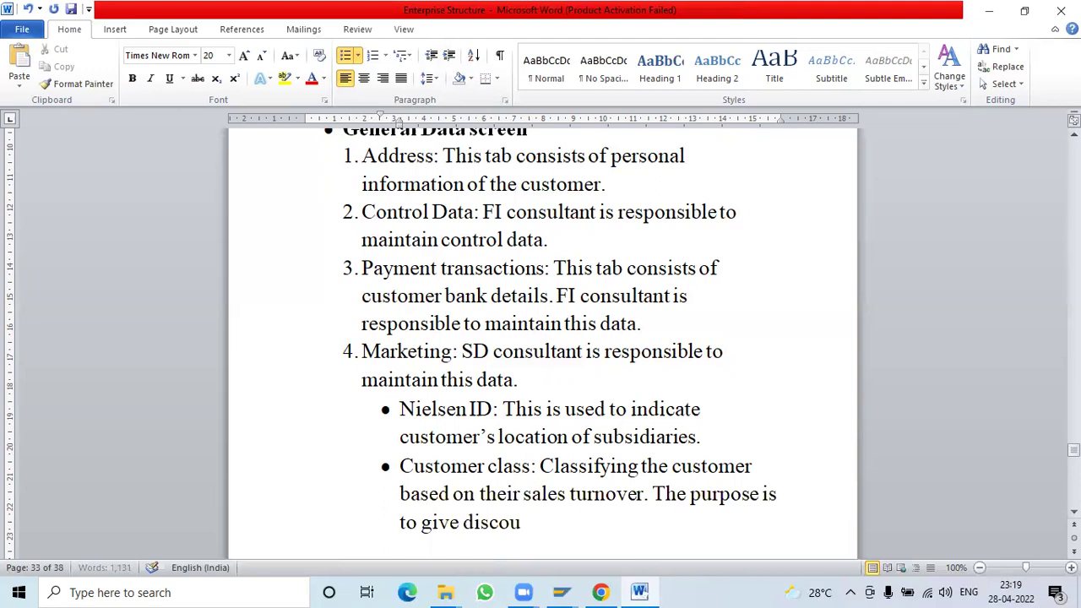
pyautogui.write('nts and fix b')
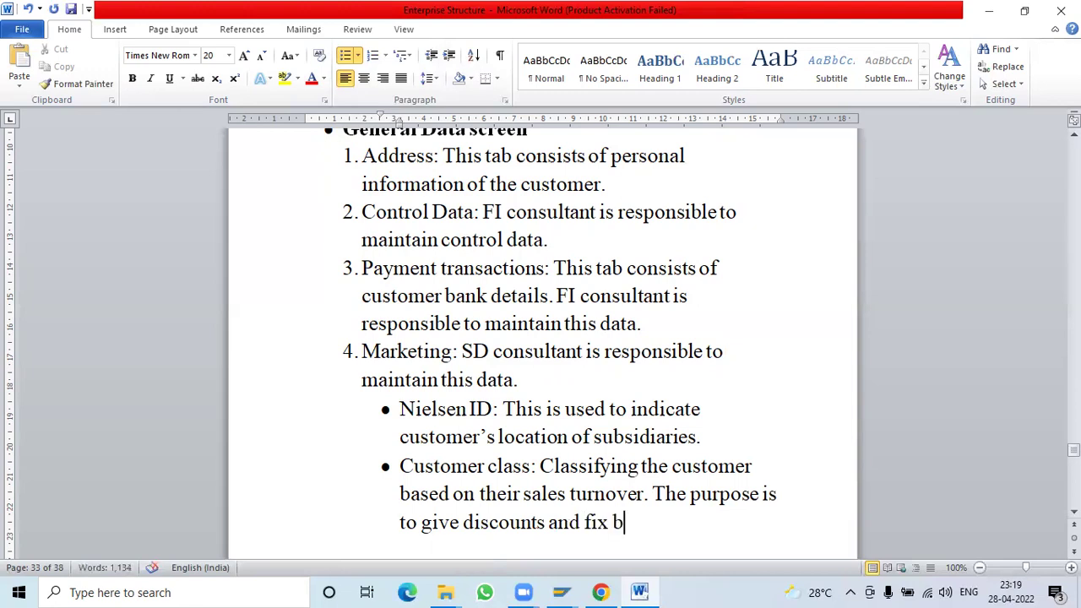
pyautogui.press('BackSpace')
pyautogui.write('credit l')
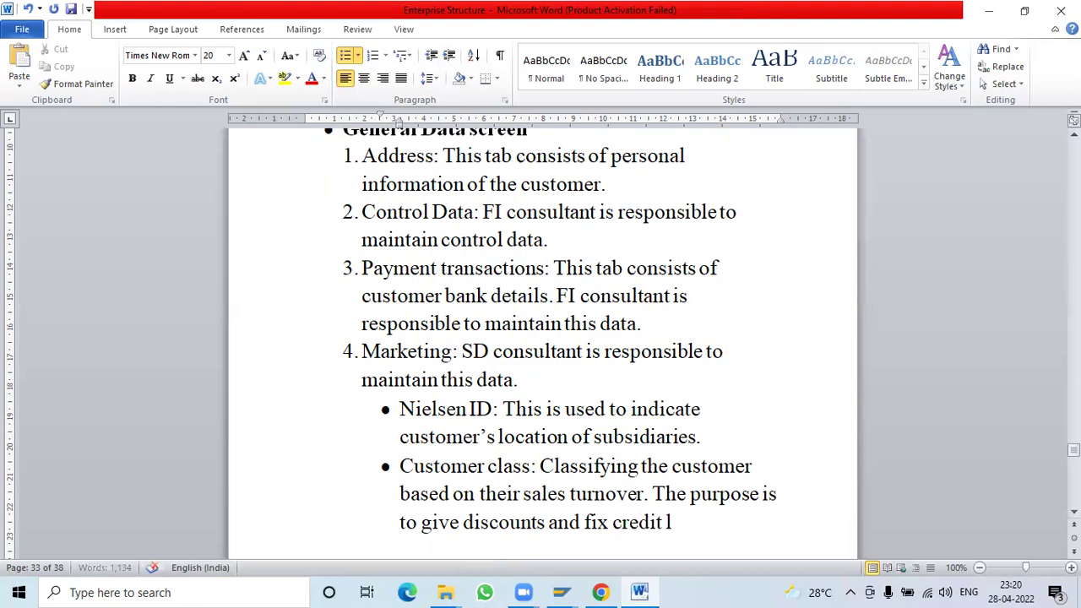
pyautogui.write('imits.')
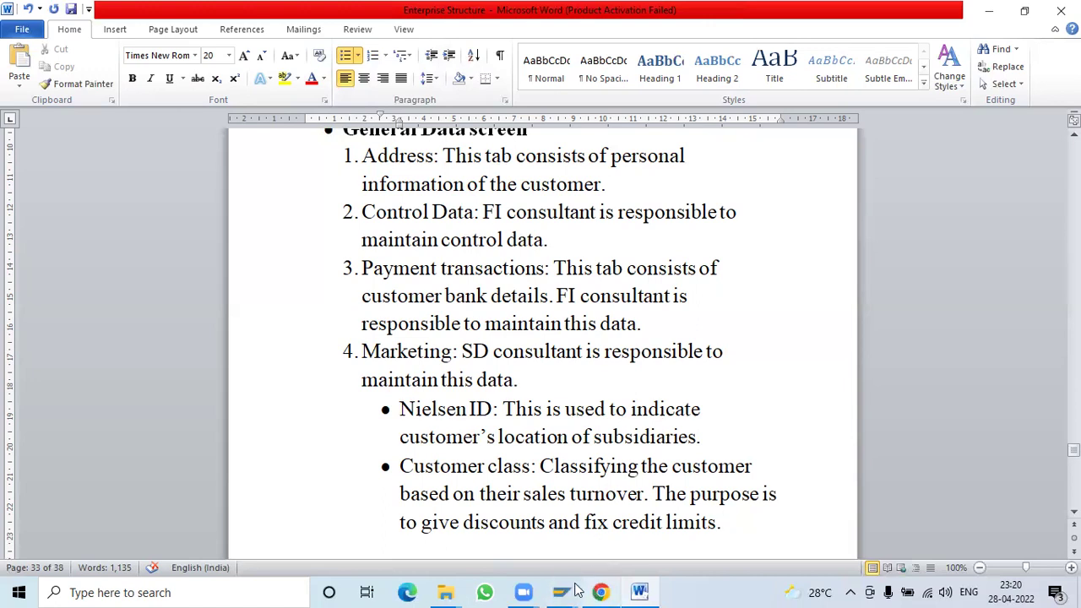
# - Switch to SAP to review the possible entries for the customer's Industry field, and return to the Word notes
pyautogui.moveTo(561, 591)
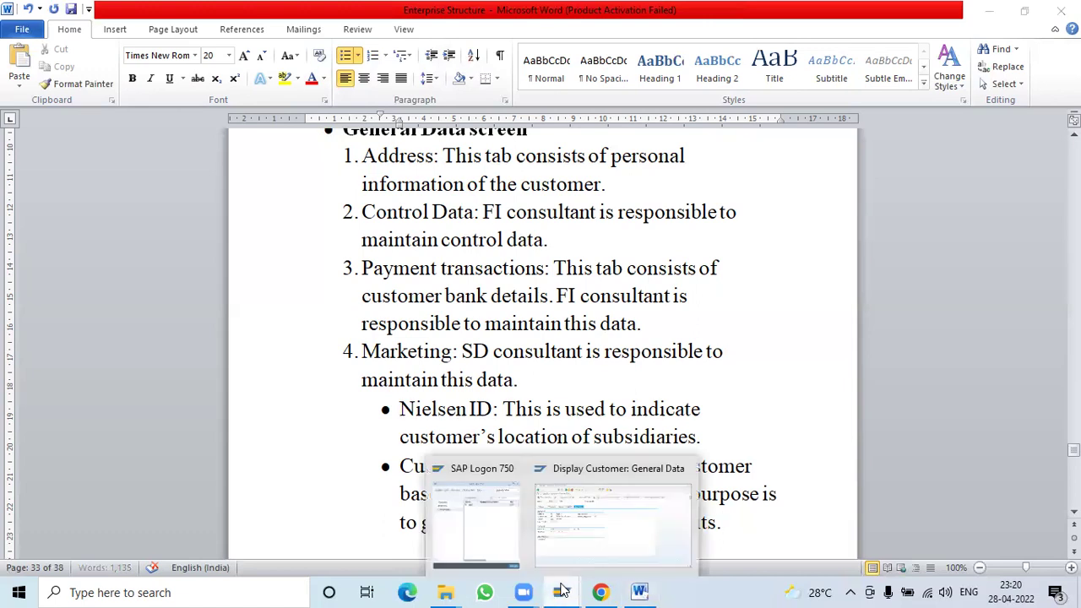
pyautogui.click(604, 530)
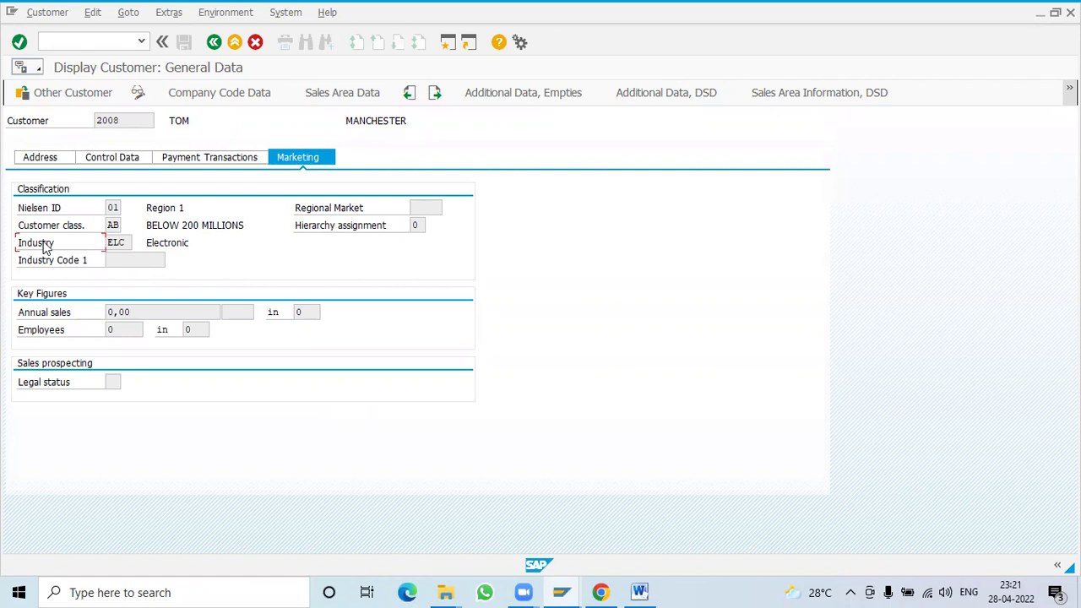
pyautogui.click(127, 242)
pyautogui.click(138, 244)
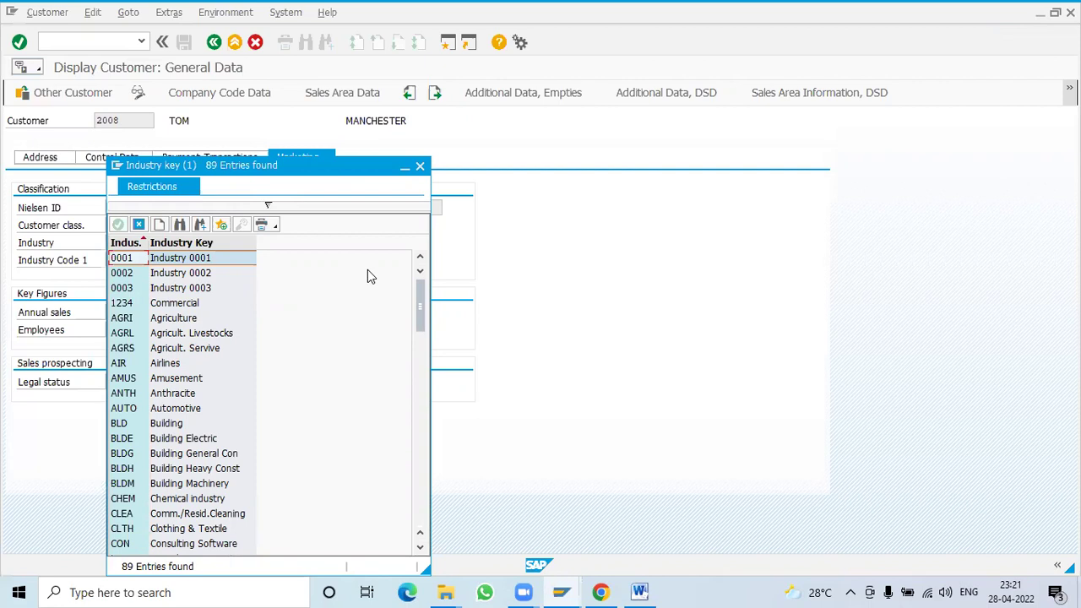
pyautogui.click(420, 170)
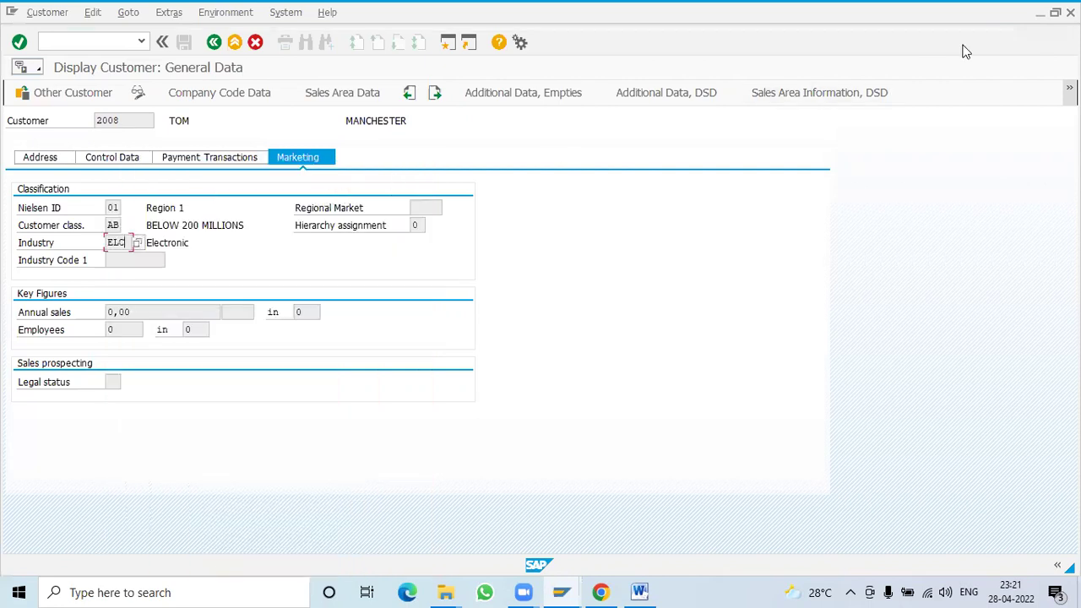
pyautogui.click(1039, 15)
# - Start a bullet reading "Industry:" below the Customer class item, with a page break after it
pyautogui.press('Return')
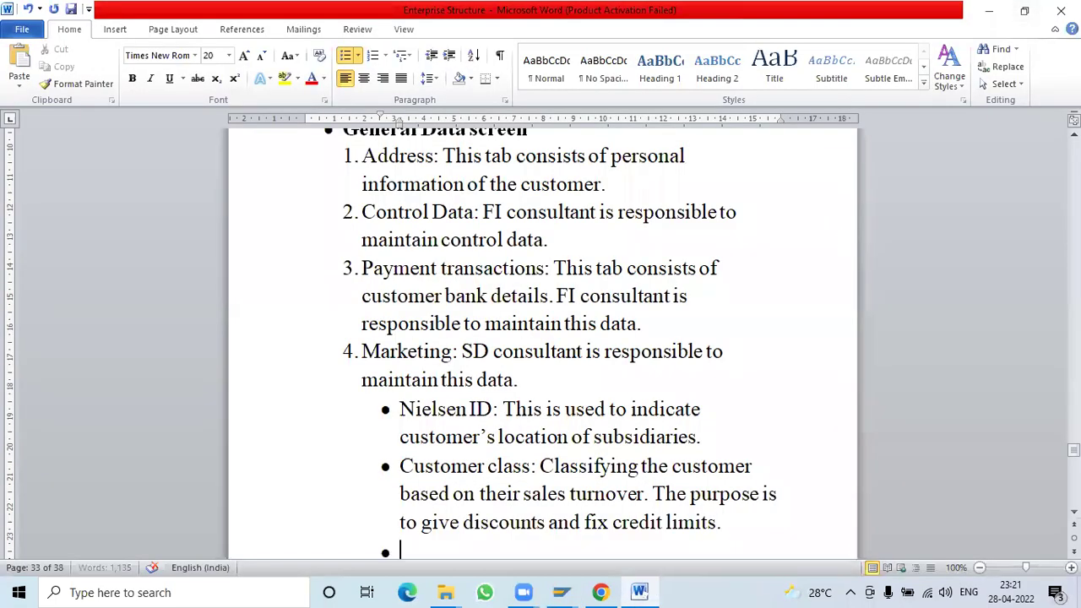
pyautogui.hotkey('ctrl', 'Return')
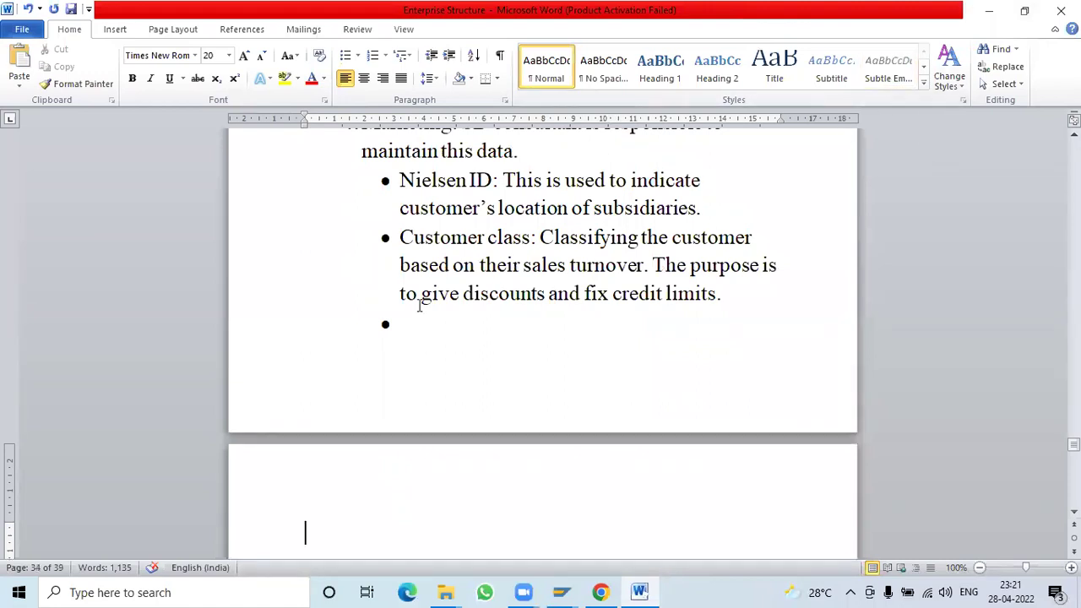
pyautogui.click(393, 329)
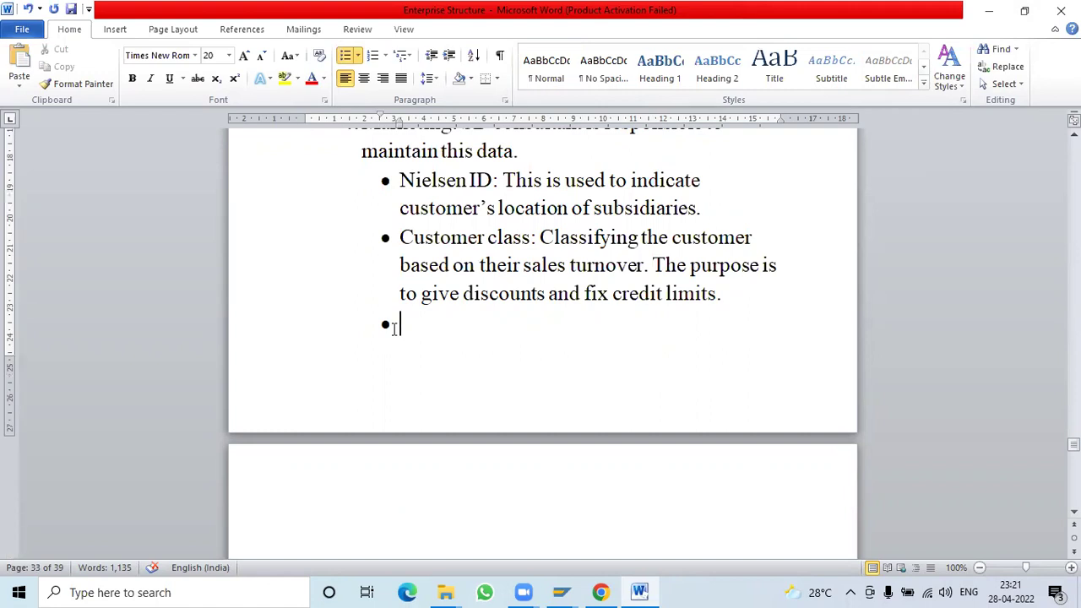
pyautogui.write('Industry')
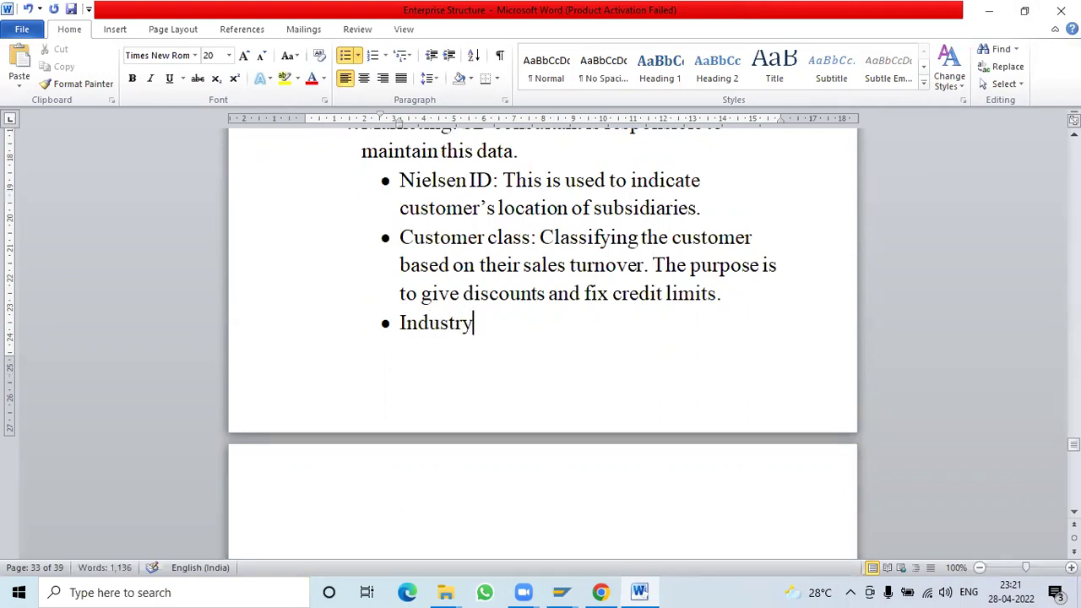
pyautogui.write(':')
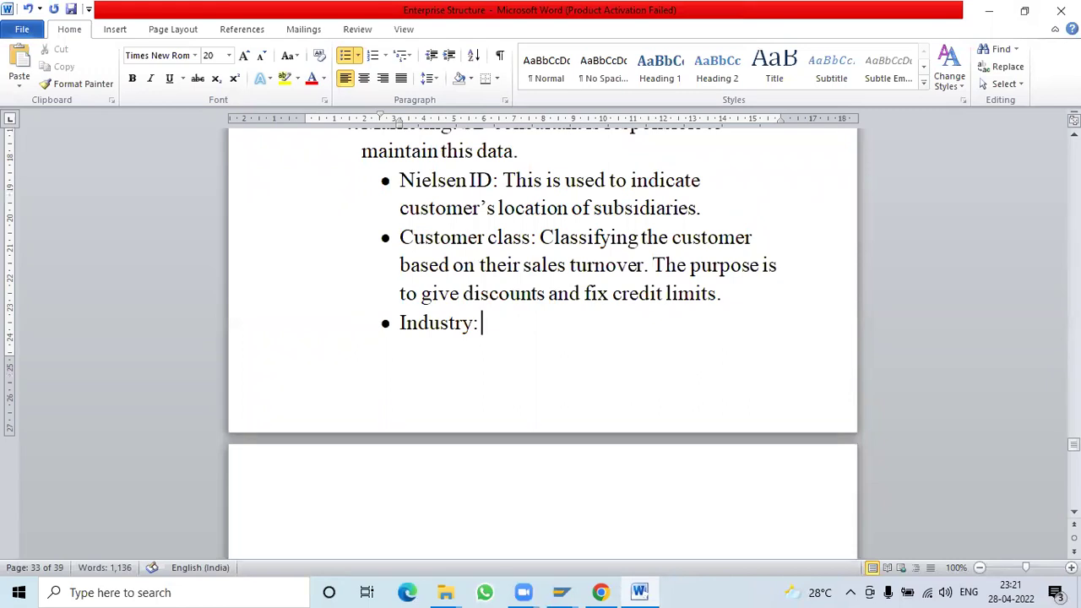